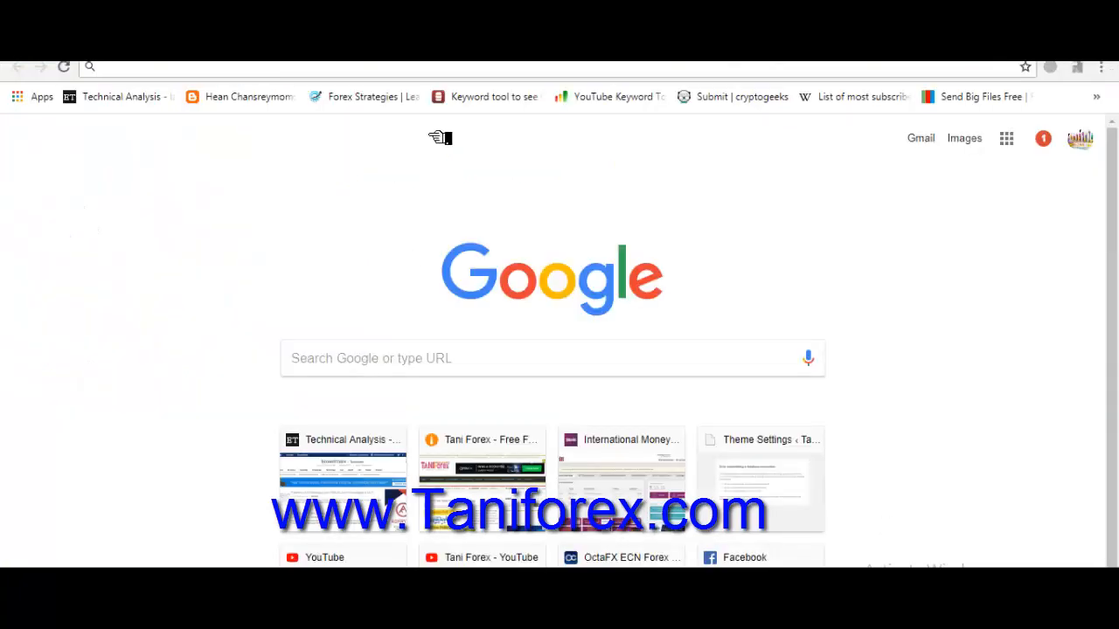
# Step: Go to octafx.com and open its sign-in form
pyautogui.write('octafx.com')
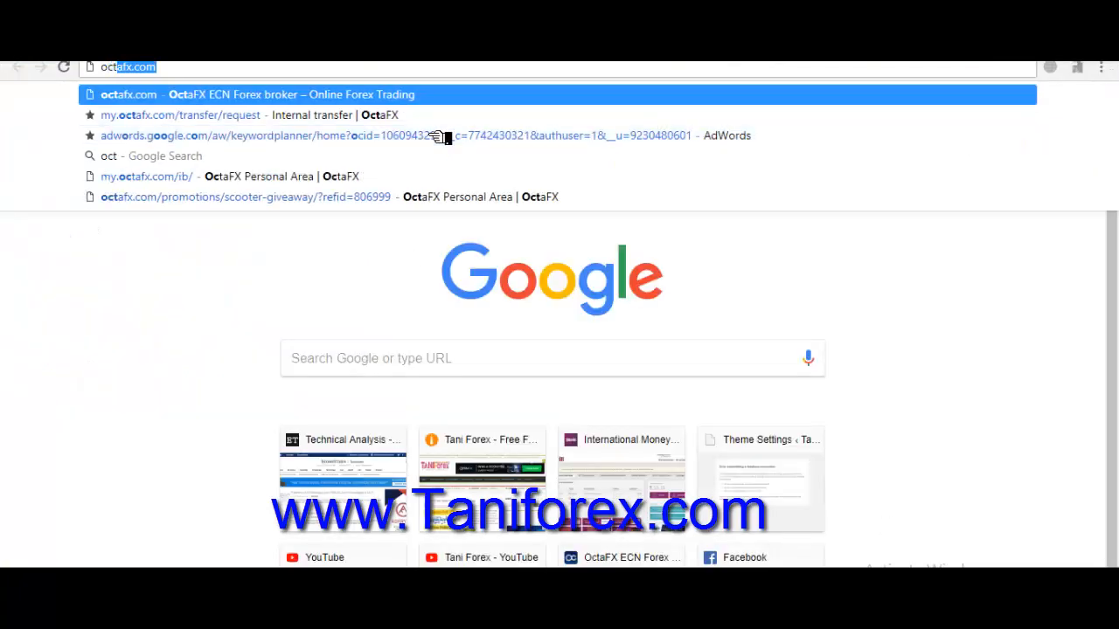
pyautogui.press('Return')
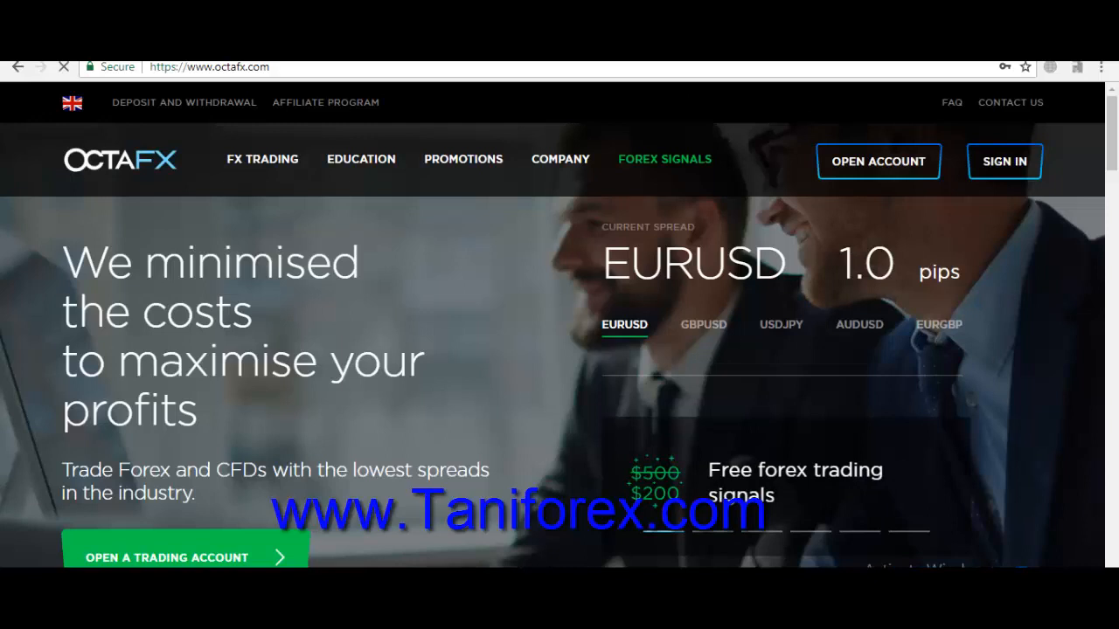
pyautogui.click(1003, 161)
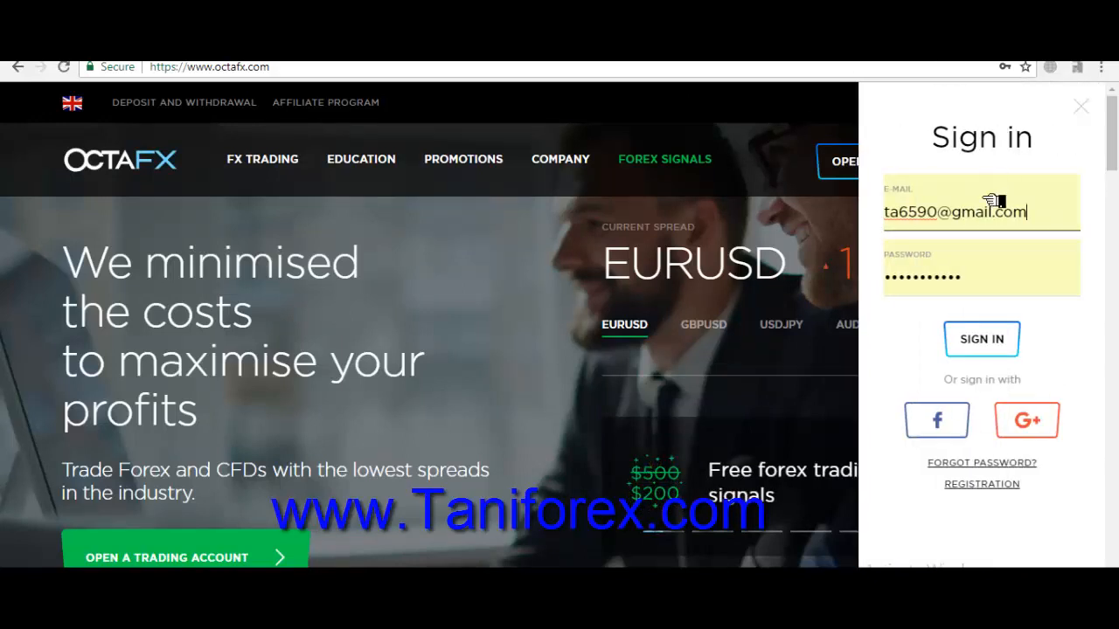
# Step: Replace the prefilled login with the other saved account's e-mail and sign in to the personal area
pyautogui.hotkey('ctrl', 'a')
pyautogui.write('is')
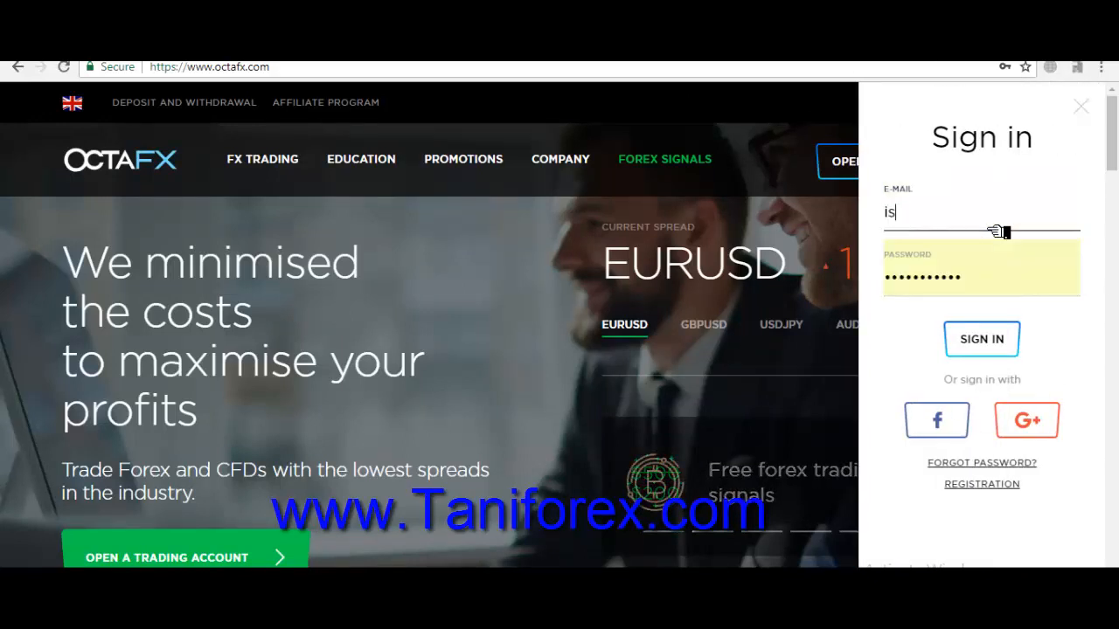
pyautogui.press('BackSpace')
pyautogui.press('BackSpace')
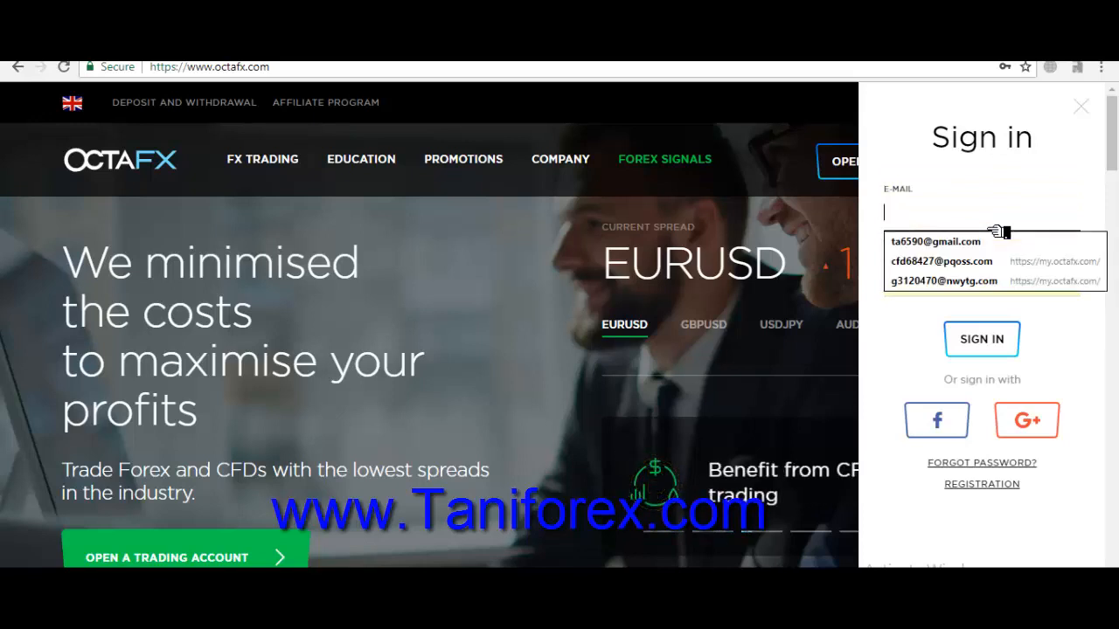
pyautogui.click(977, 282)
pyautogui.click(981, 339)
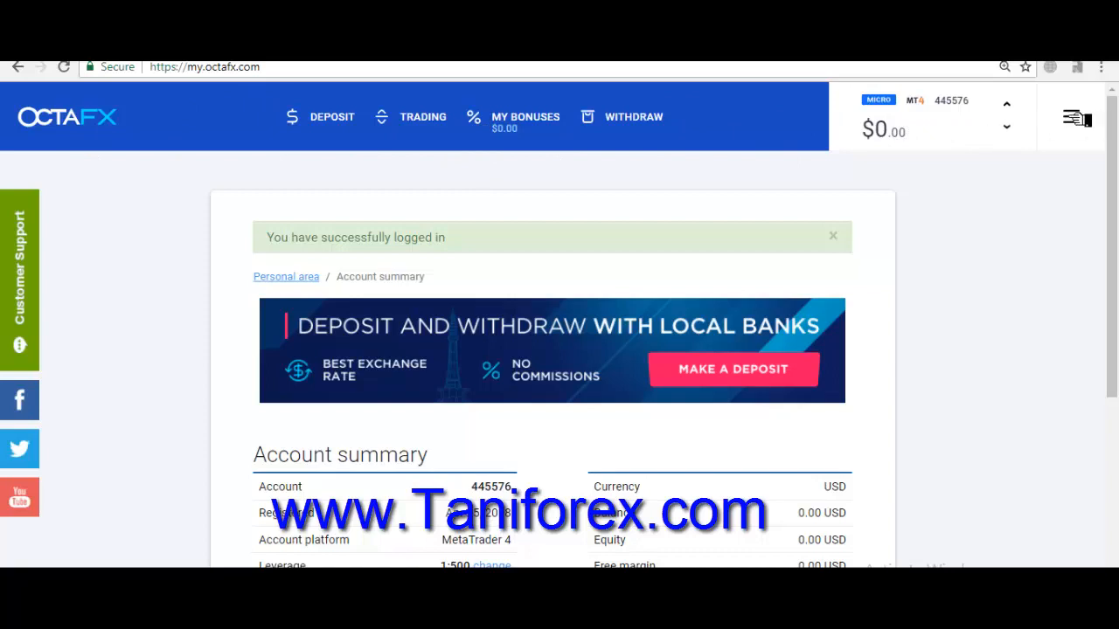
# Step: Show the personal area's navigation options and review the account summary and the list of accounts
pyautogui.click(1074, 117)
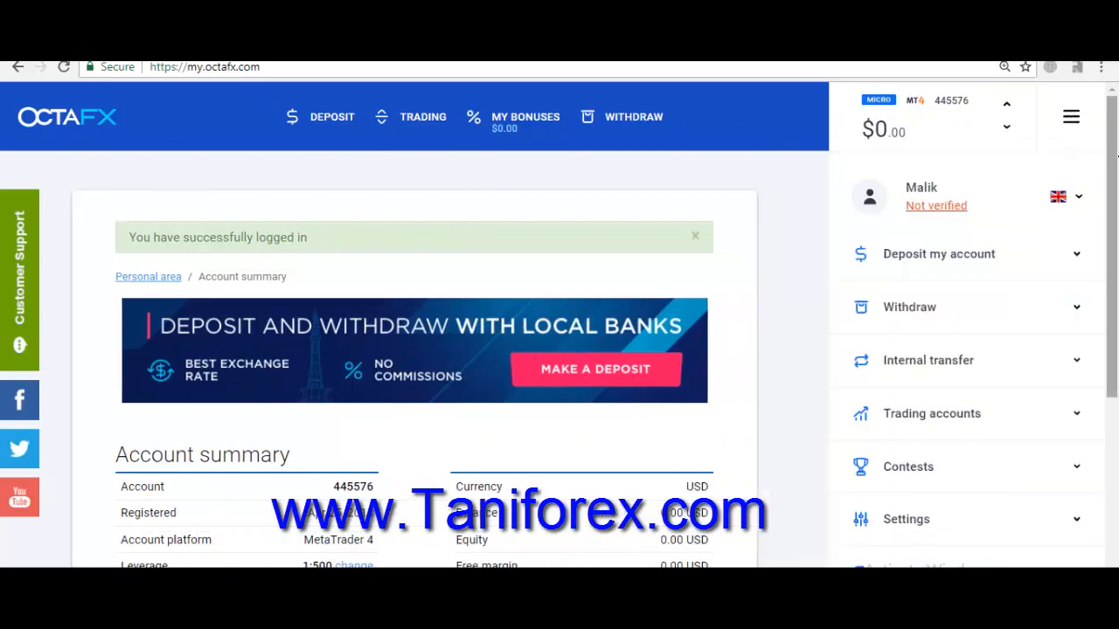
pyautogui.moveTo(1112, 154); pyautogui.dragTo(1112, 225)
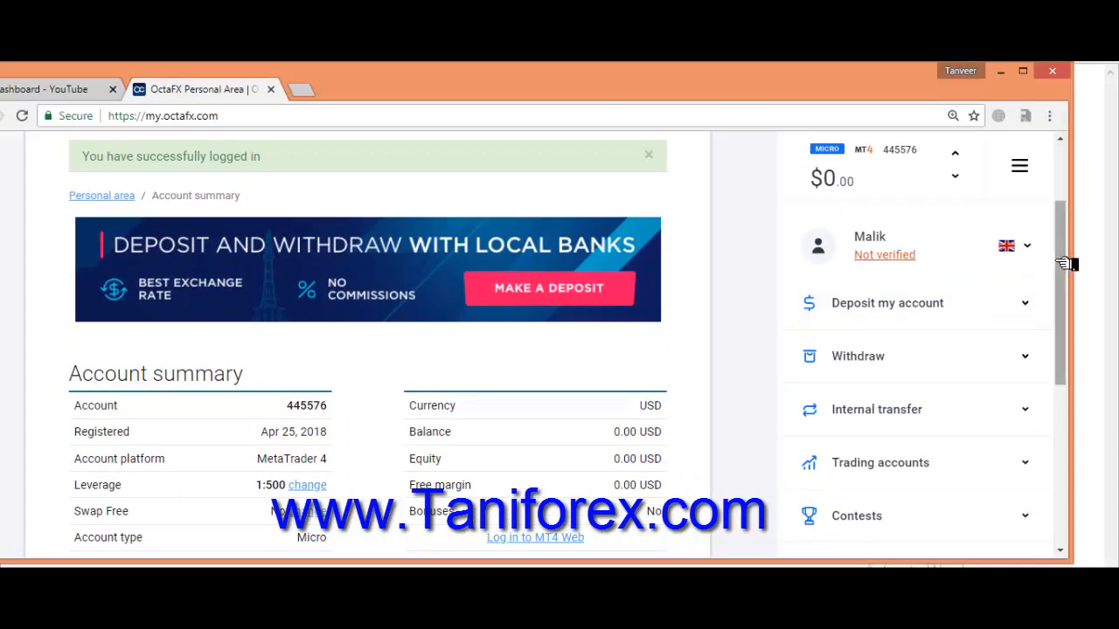
pyautogui.moveTo(1066, 264); pyautogui.dragTo(1079, 330)
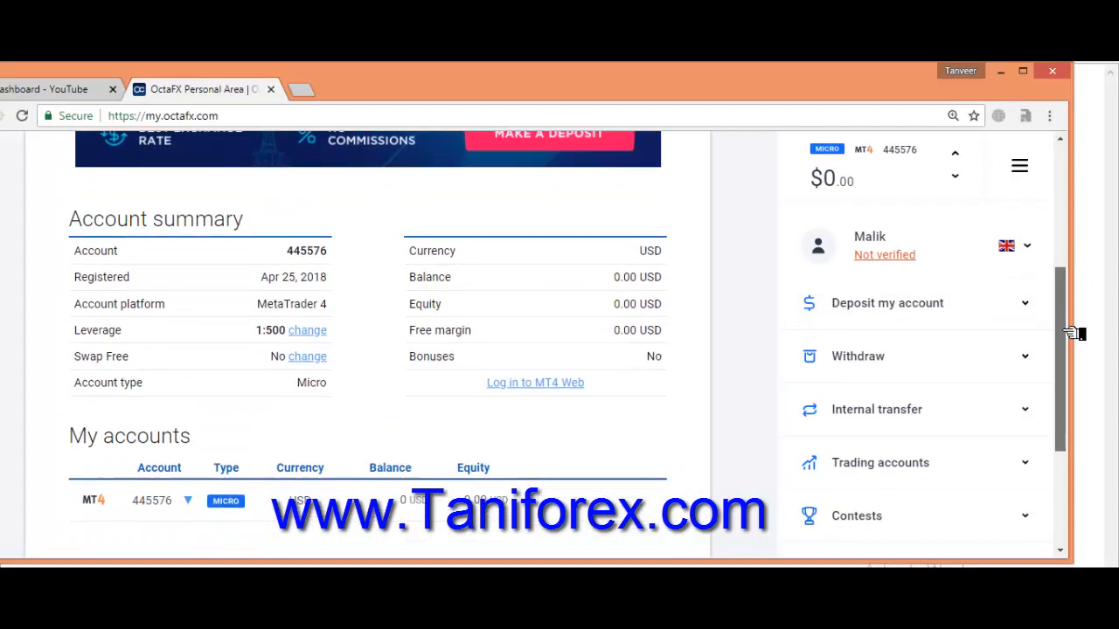
# Step: Look through the available deposit methods under Deposit my account and collapse them
pyautogui.click(1036, 244)
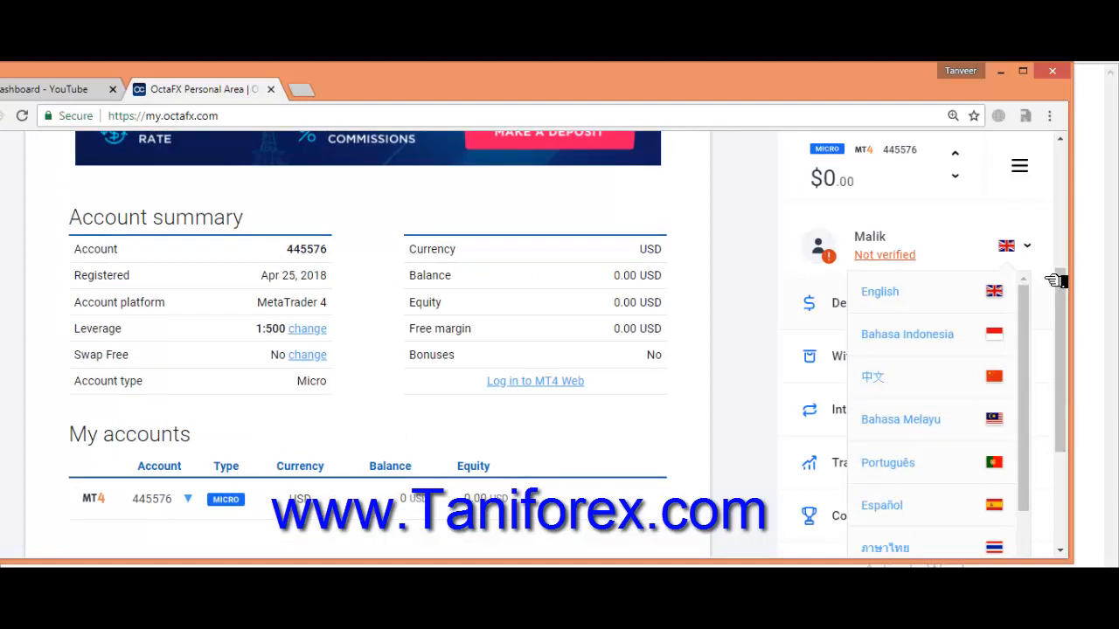
pyautogui.click(1056, 280)
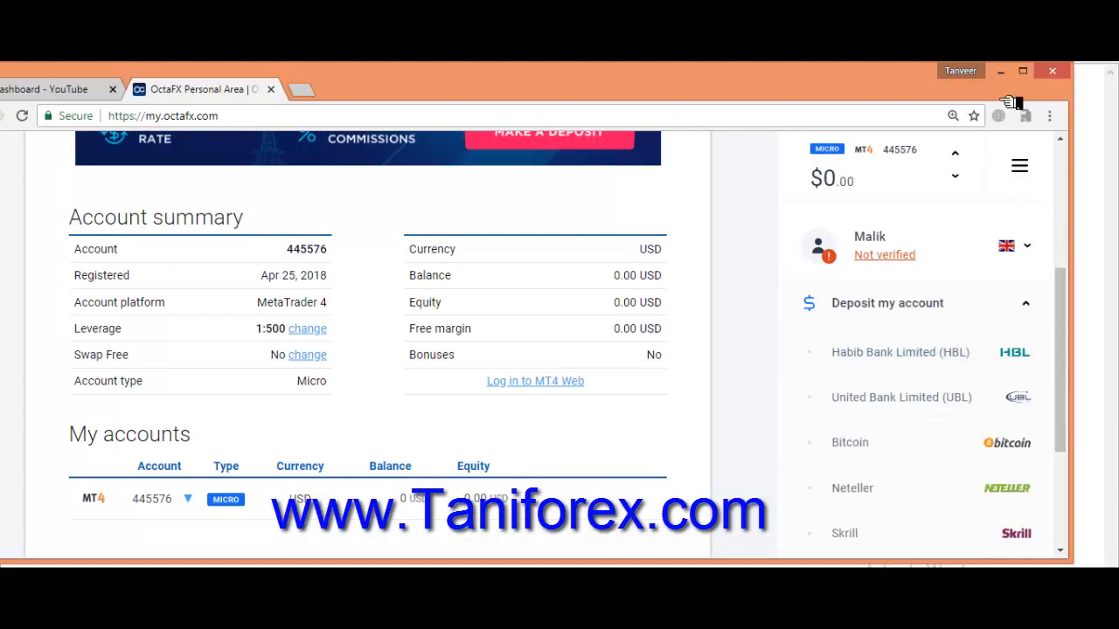
pyautogui.click(1022, 71)
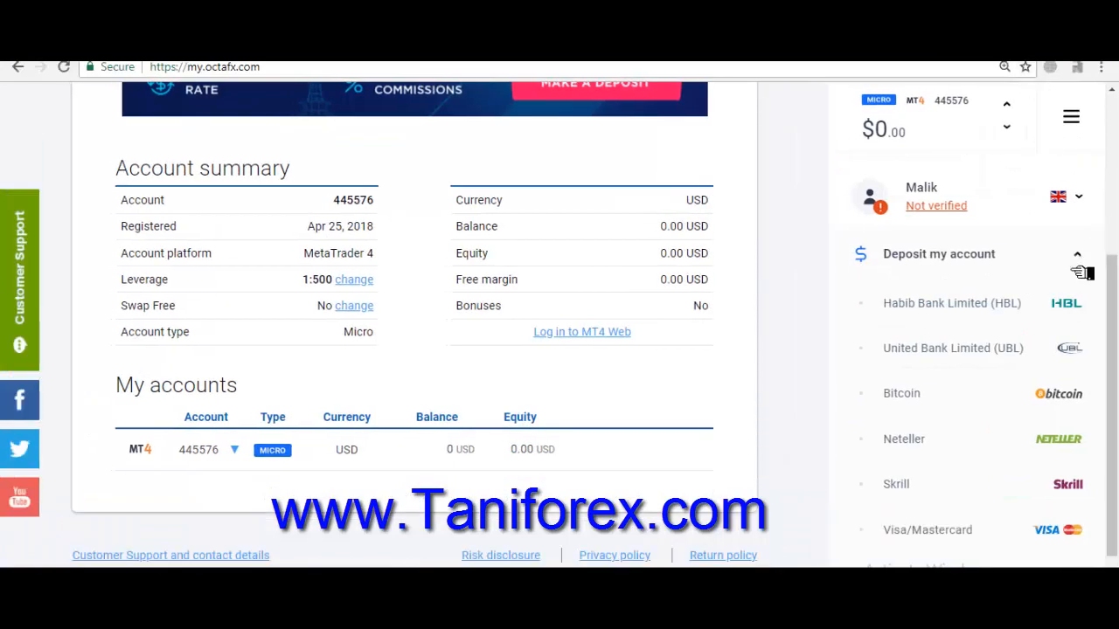
pyautogui.scroll(-1, 1023, 551)
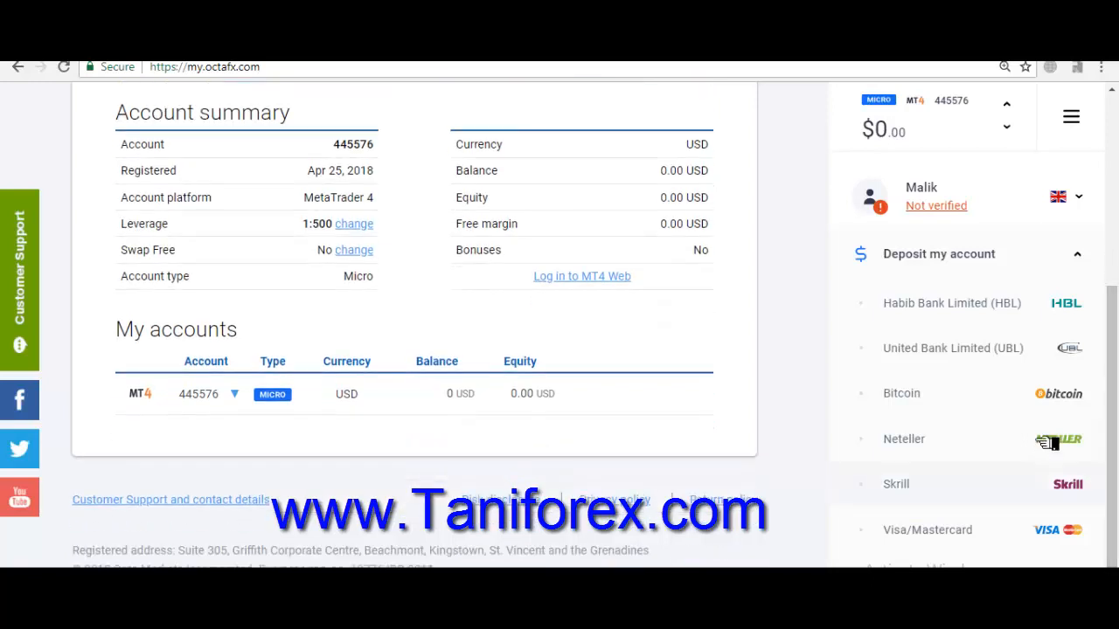
pyautogui.click(1082, 250)
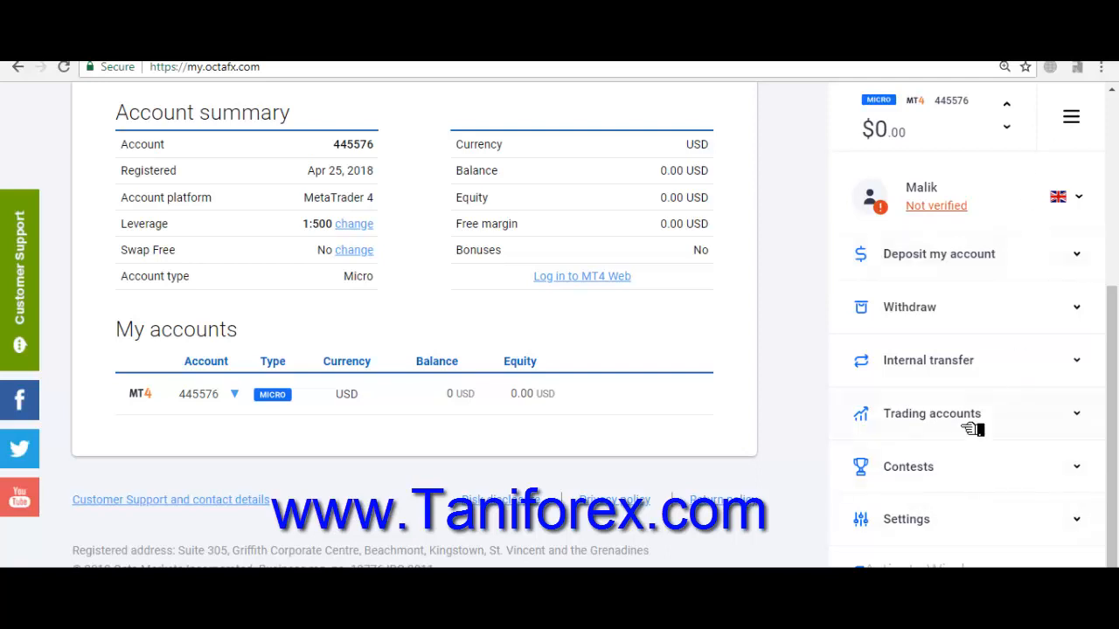
# Step: Open the My info page in the account settings at a reduced page zoom and minimise the live chat
pyautogui.click(936, 521)
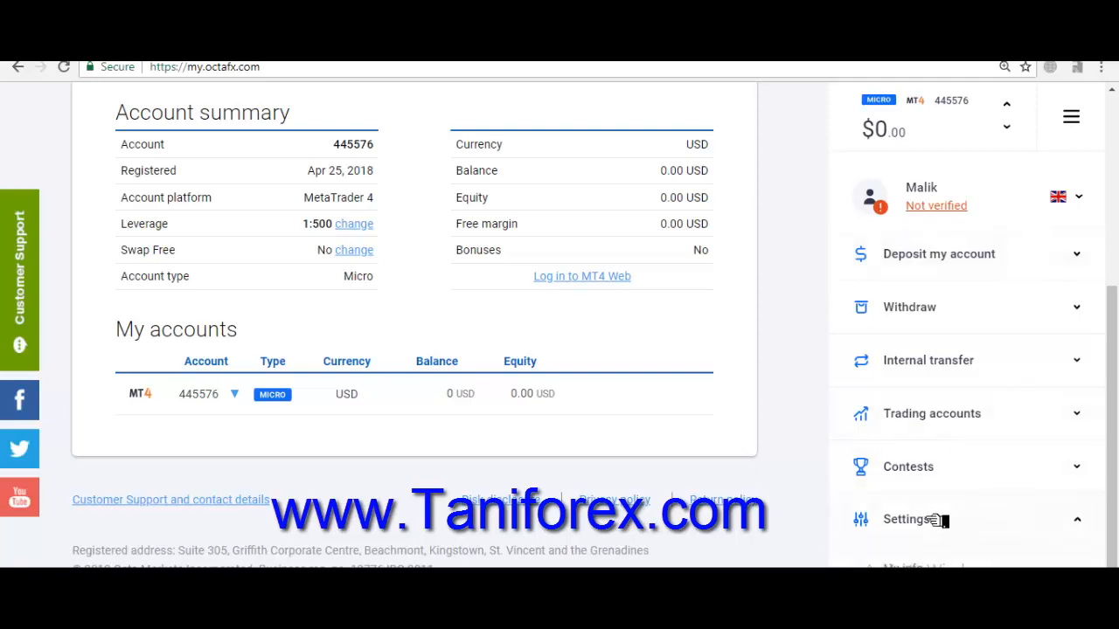
pyautogui.scroll(-2, 1116, 339)
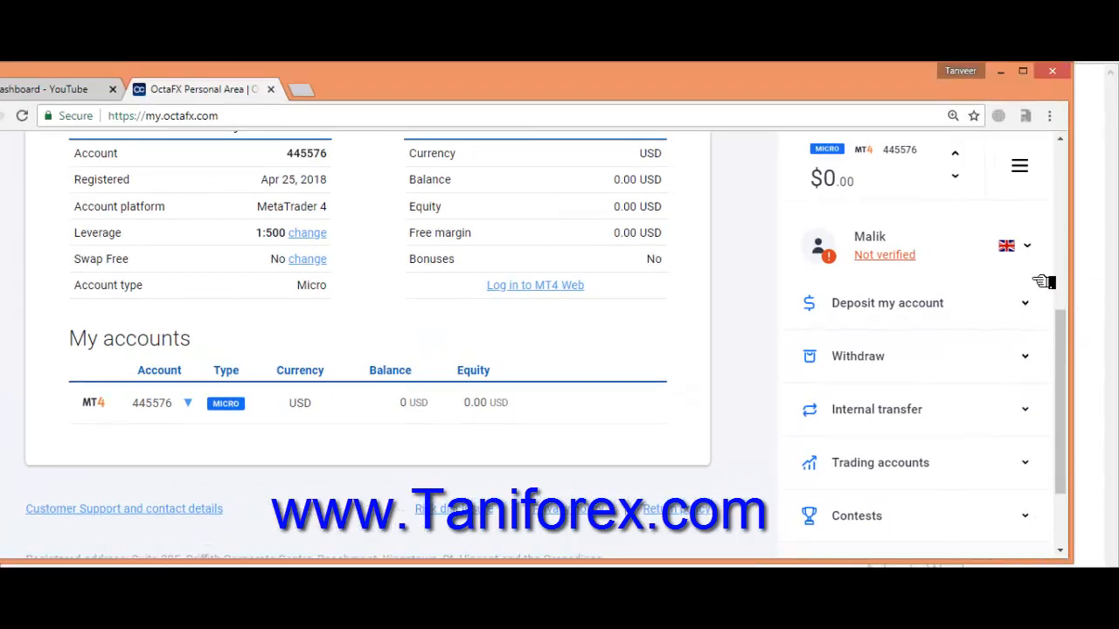
pyautogui.moveTo(1059, 337); pyautogui.dragTo(1073, 405)
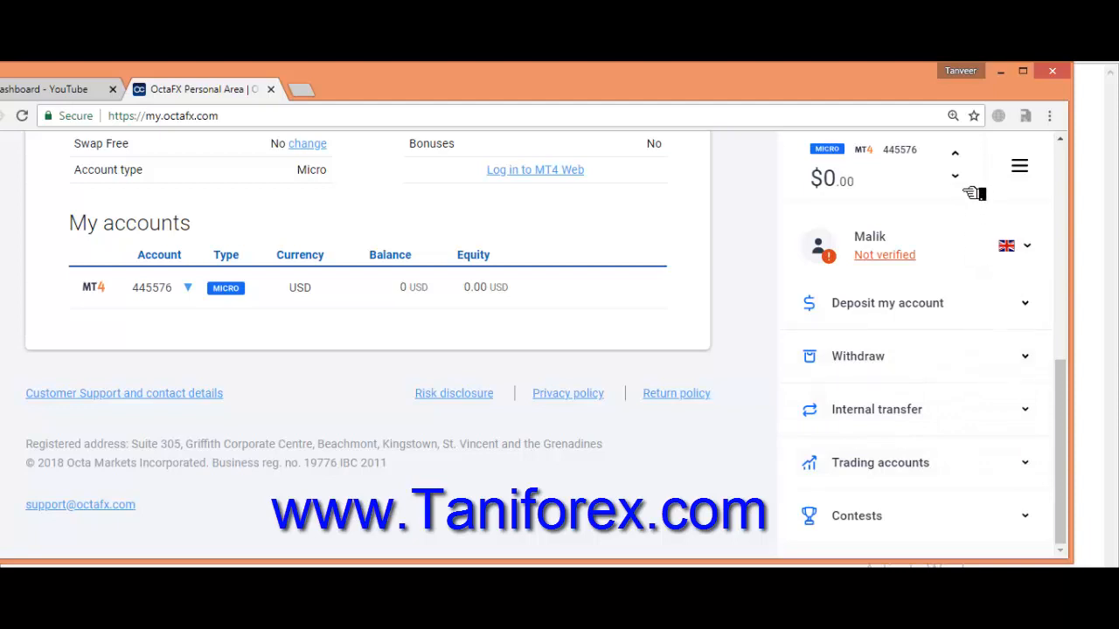
pyautogui.hotkey('ctrl', '-')
pyautogui.hotkey('ctrl', '-')
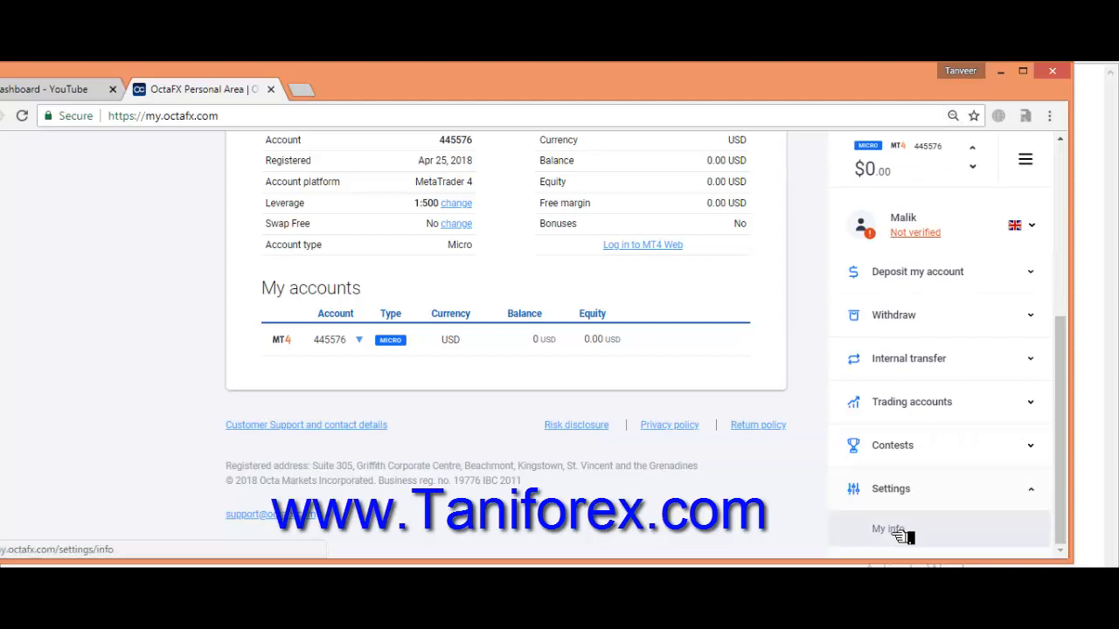
pyautogui.click(901, 533)
pyautogui.hotkey('ctrl', '-')
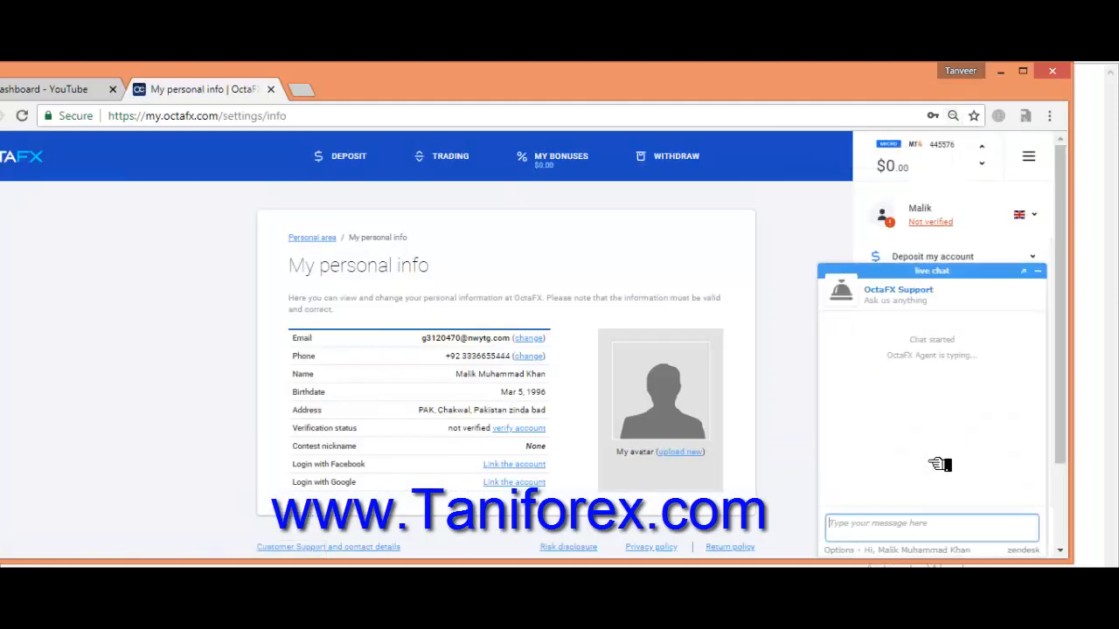
pyautogui.click(1039, 271)
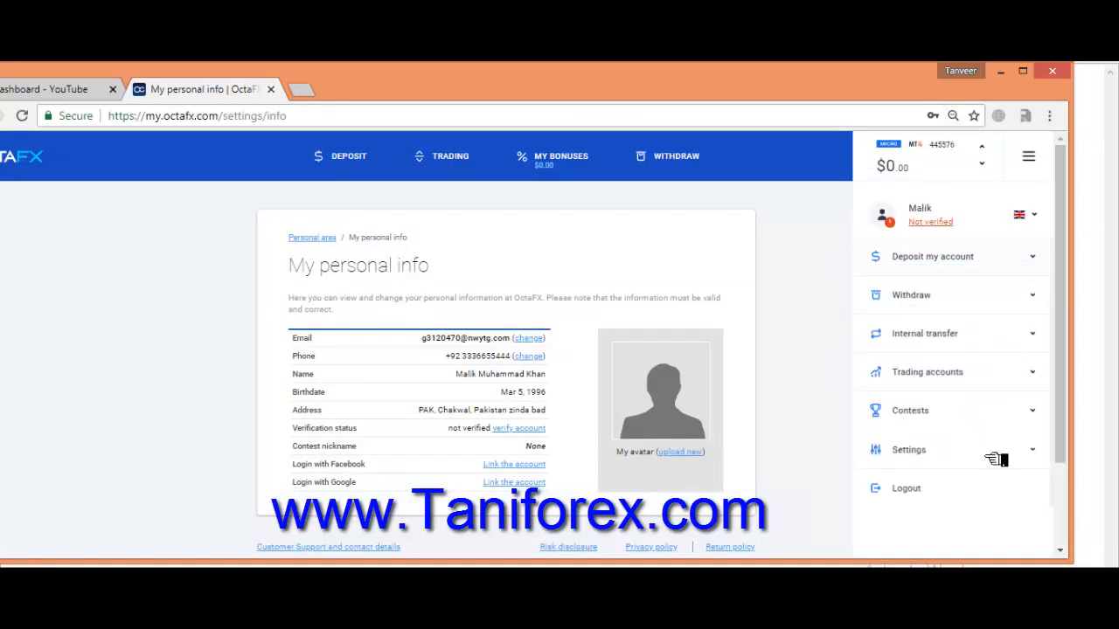
# Step: Open the Change passwords page in the account settings and enlarge it for reading, with the side navigation hidden
pyautogui.click(926, 451)
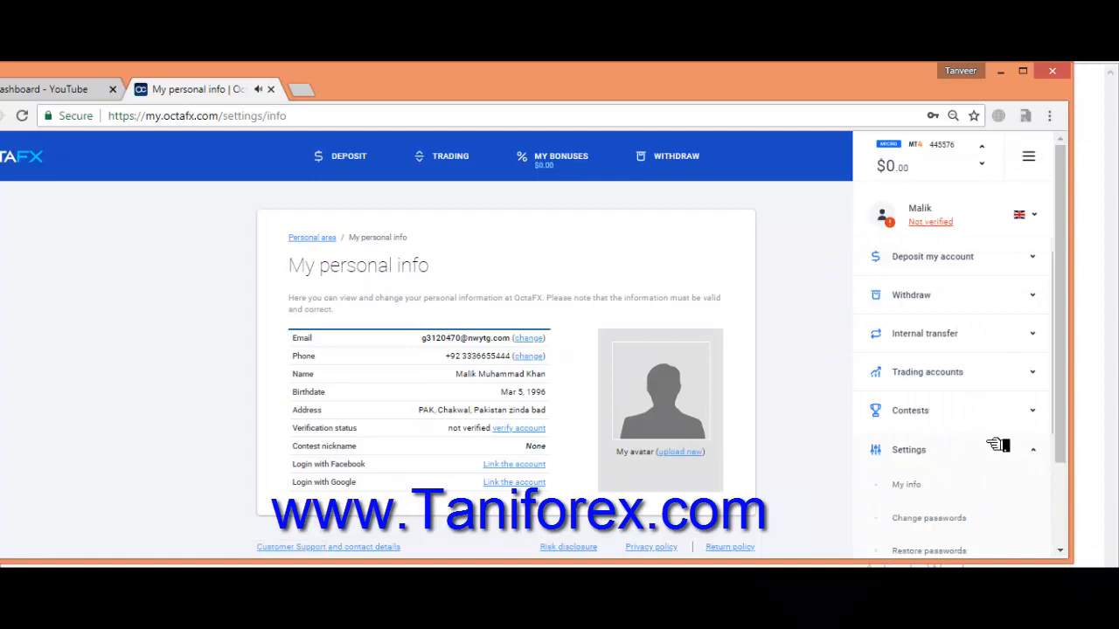
pyautogui.click(956, 519)
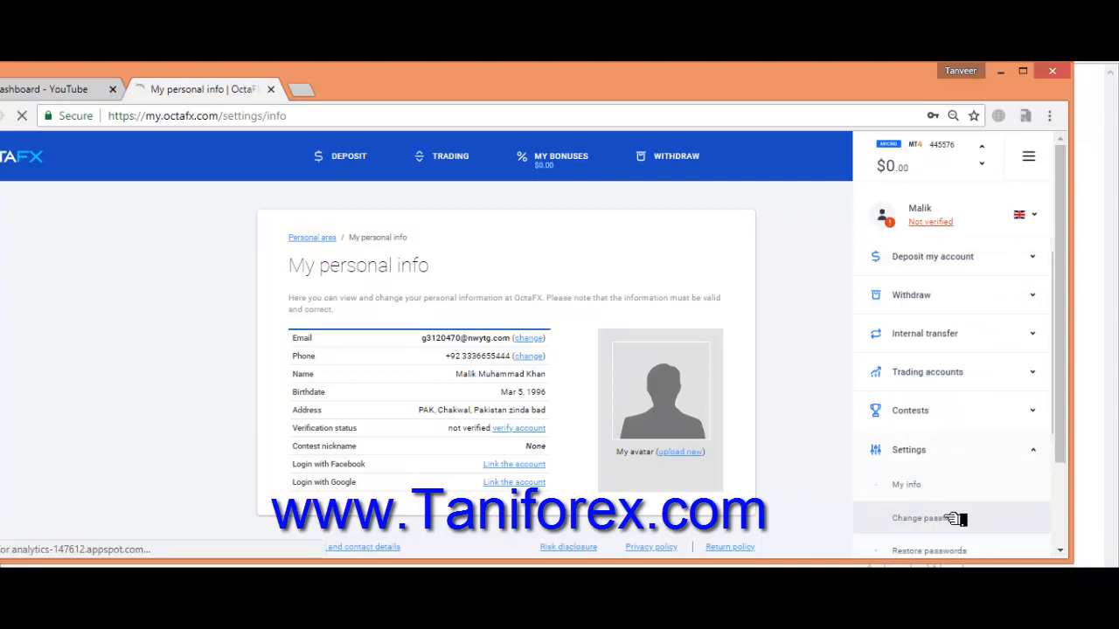
pyautogui.click(1029, 72)
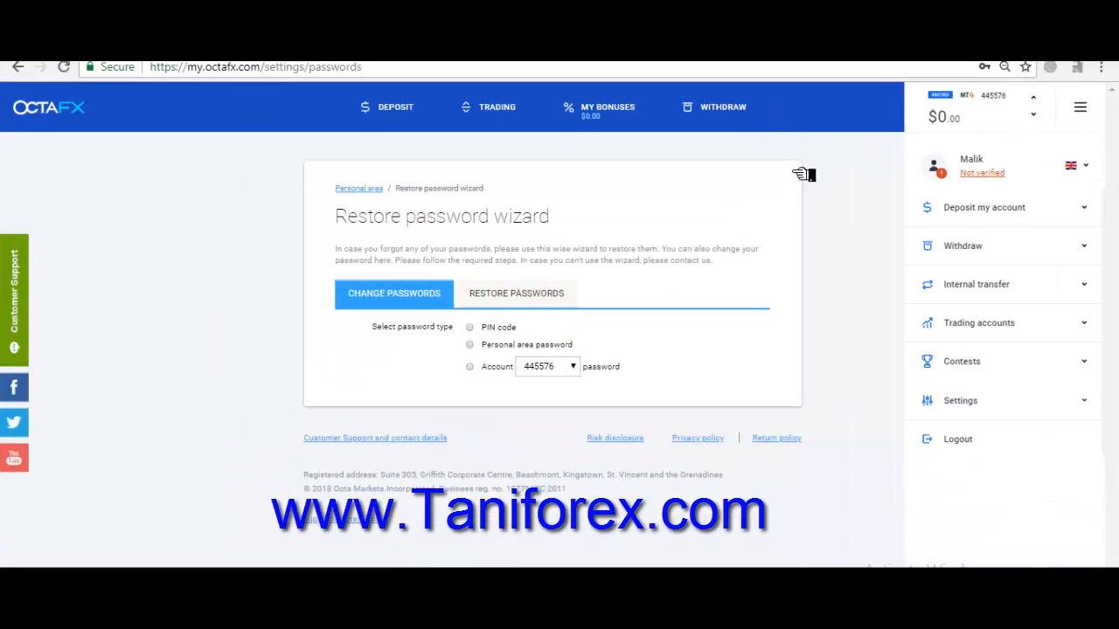
pyautogui.hotkey('ctrl', '+')
pyautogui.click(1006, 96)
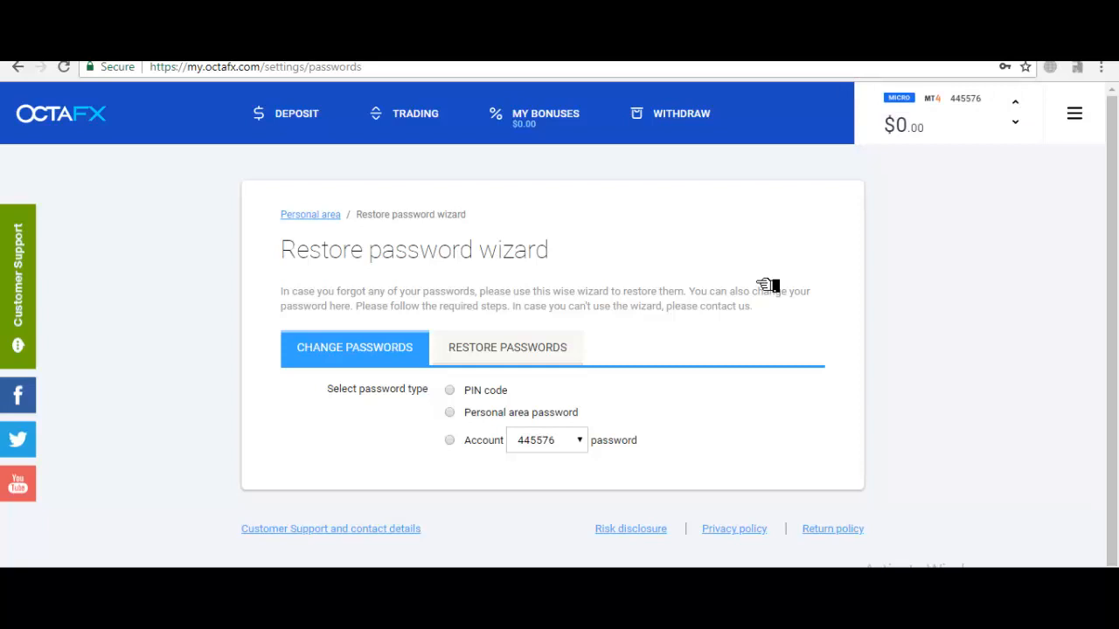
# Step: Switch the wizard to Restore passwords and select PIN code as the password type
pyautogui.click(531, 352)
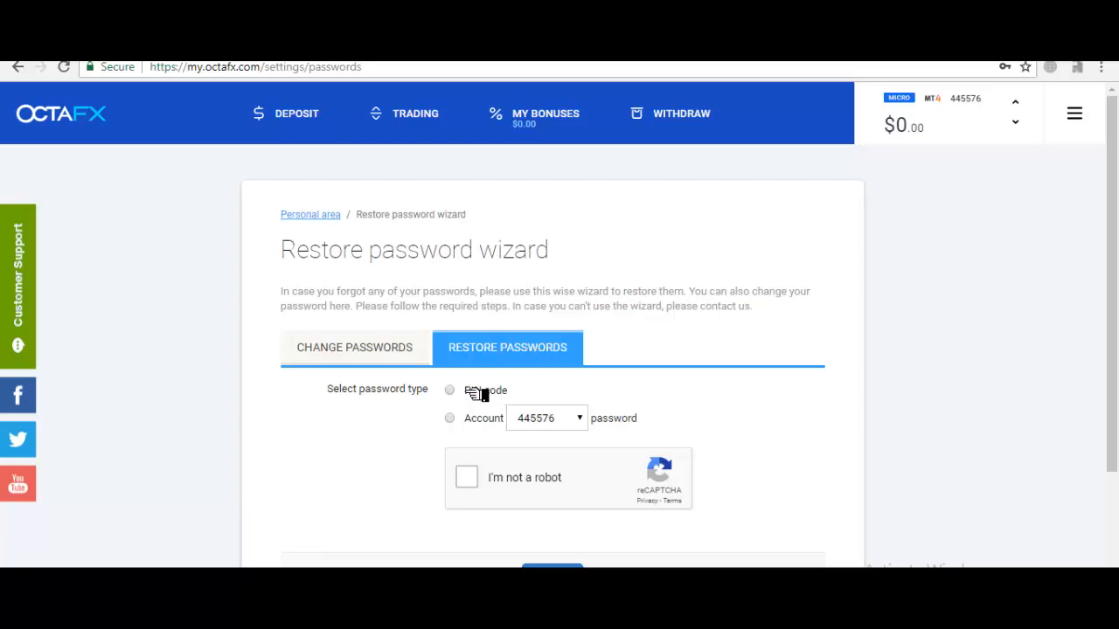
pyautogui.moveTo(467, 391); pyautogui.dragTo(508, 392)
pyautogui.click(454, 392)
pyautogui.moveTo(1115, 219); pyautogui.dragTo(1116, 297)
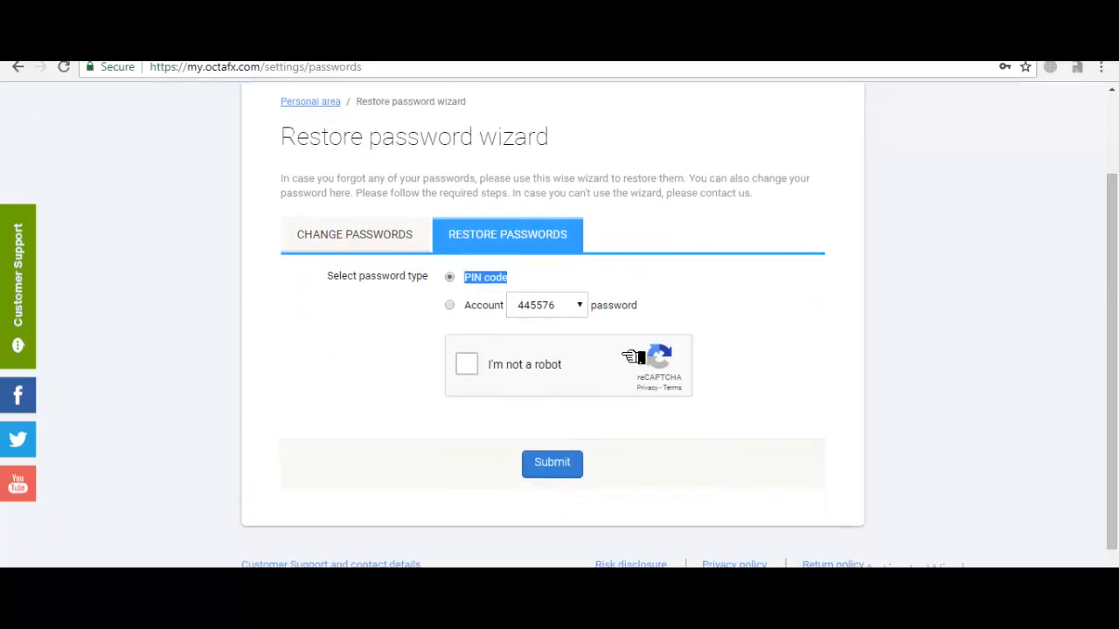
# Step: Complete the reCAPTCHA by selecting the three store front images and submit the PIN code restore request
pyautogui.click(551, 365)
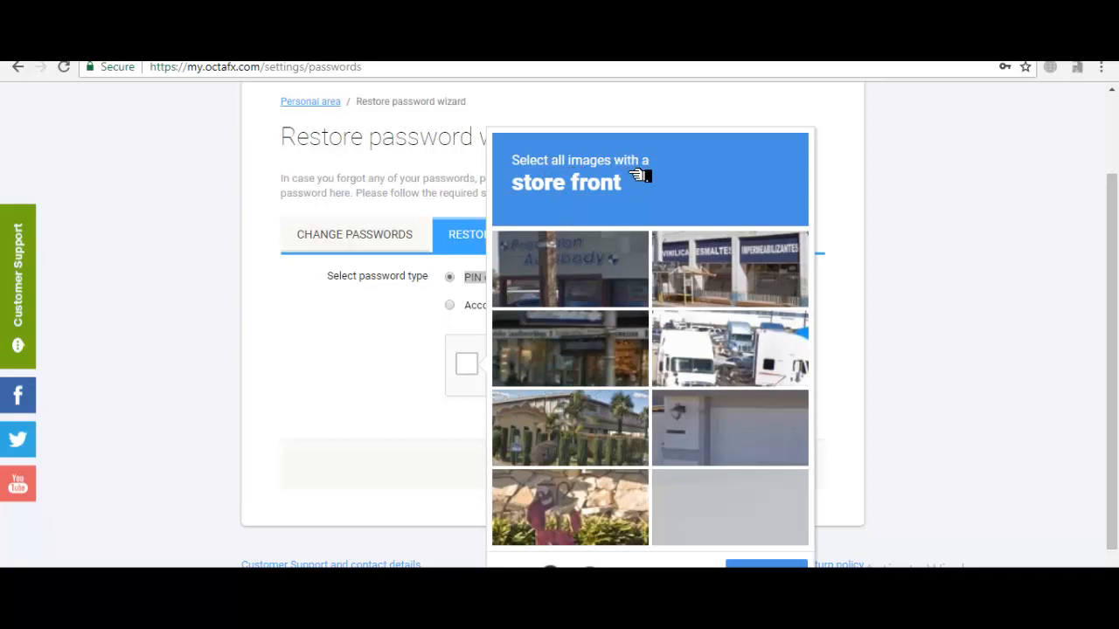
pyautogui.click(622, 278)
pyautogui.click(617, 346)
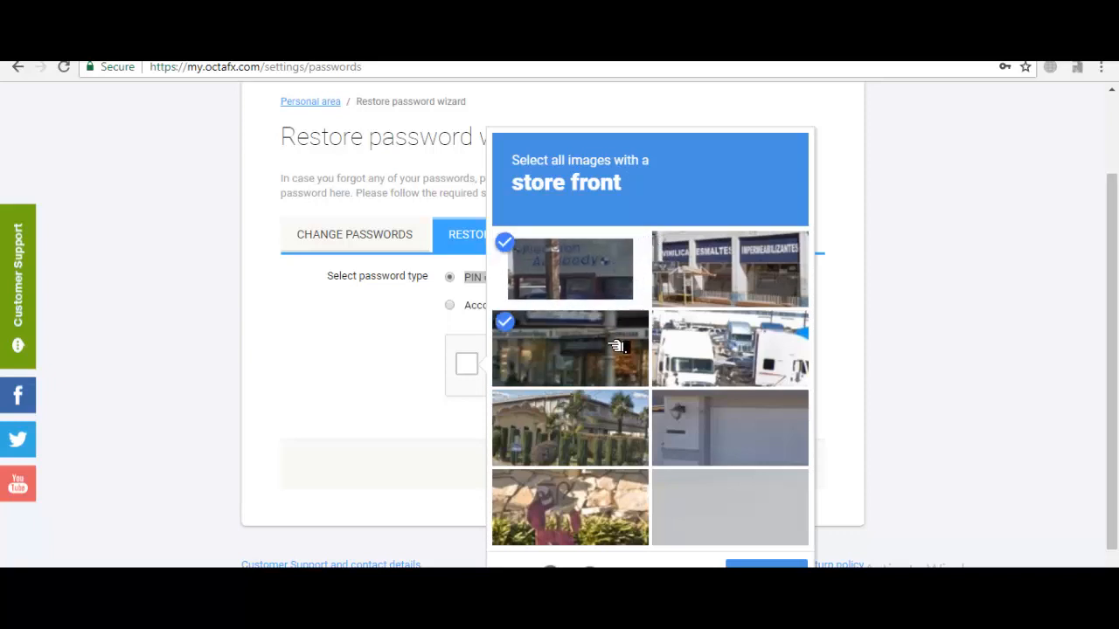
pyautogui.click(739, 257)
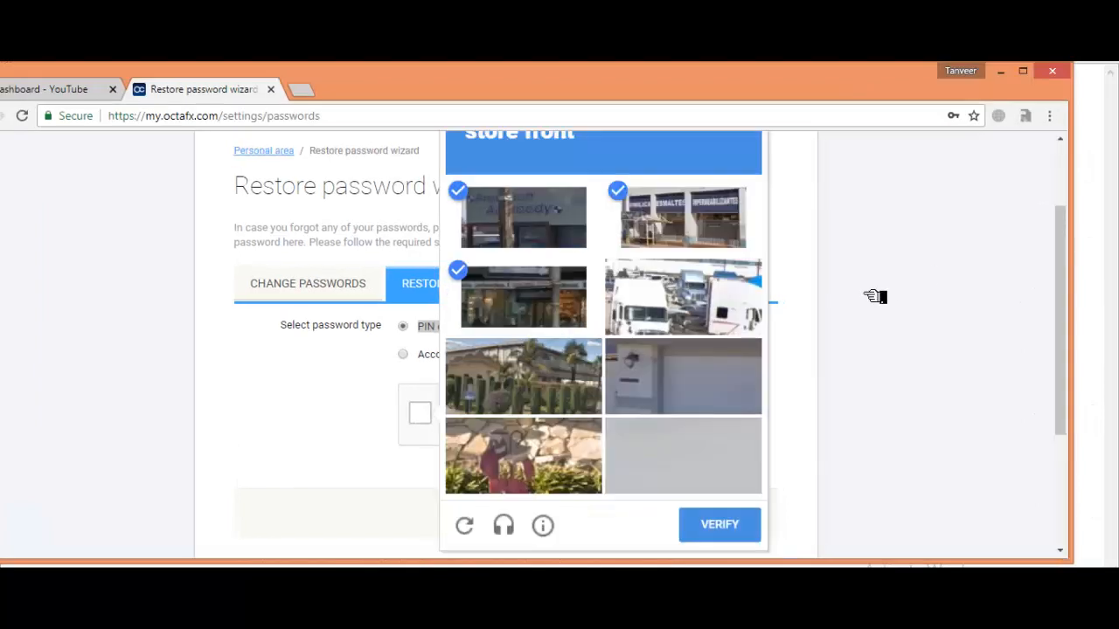
pyautogui.click(726, 532)
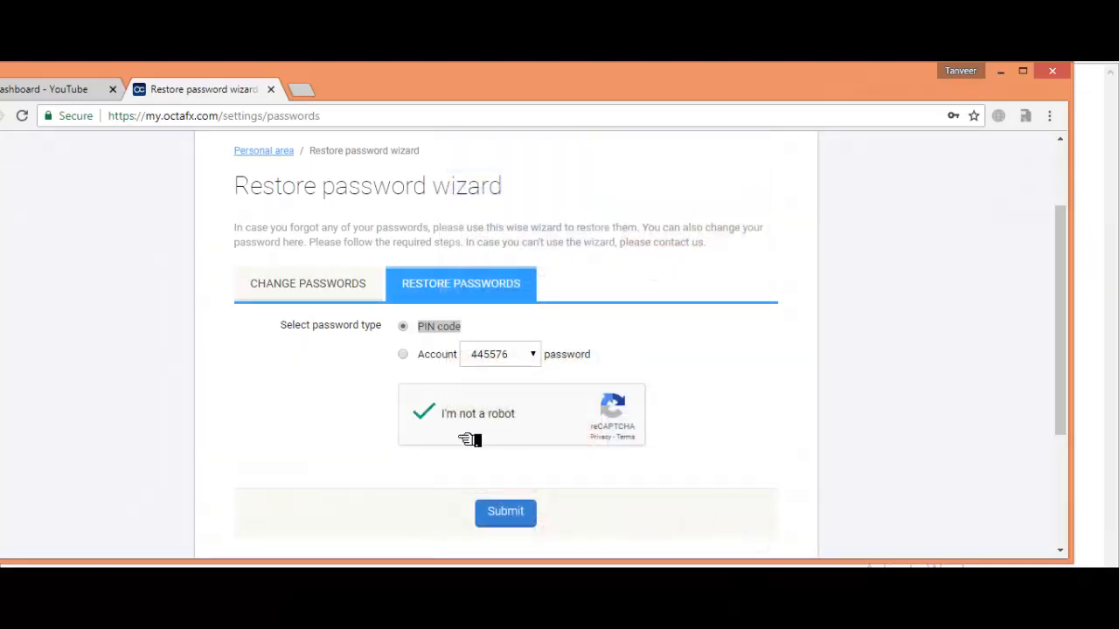
pyautogui.click(522, 511)
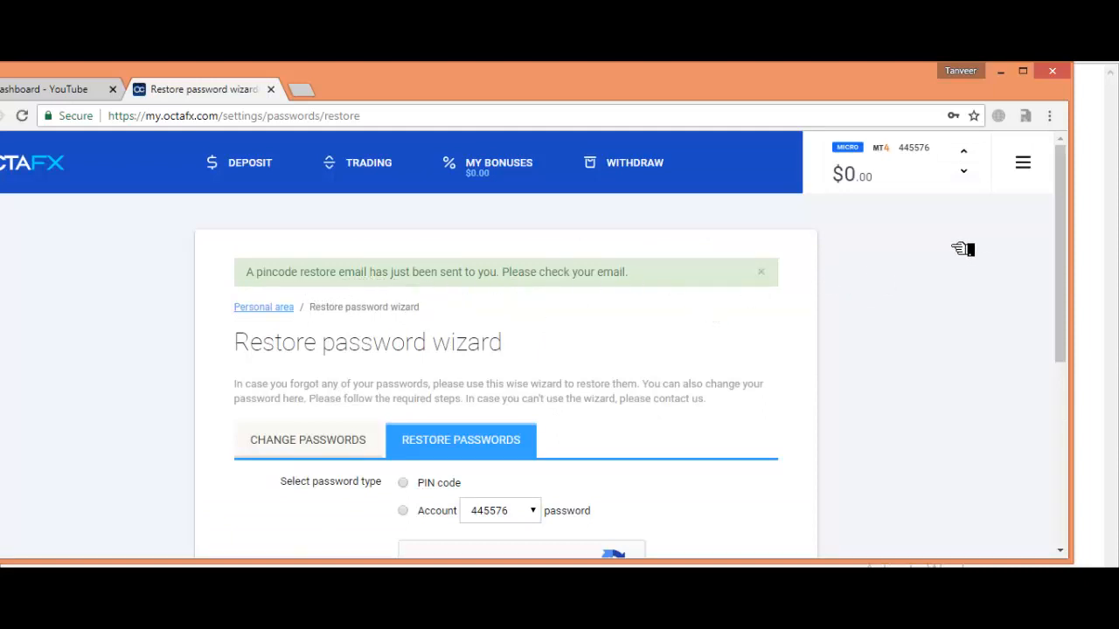
# Step: Select the trading account password as the type to restore and keep the listed account chosen
pyautogui.click(1023, 71)
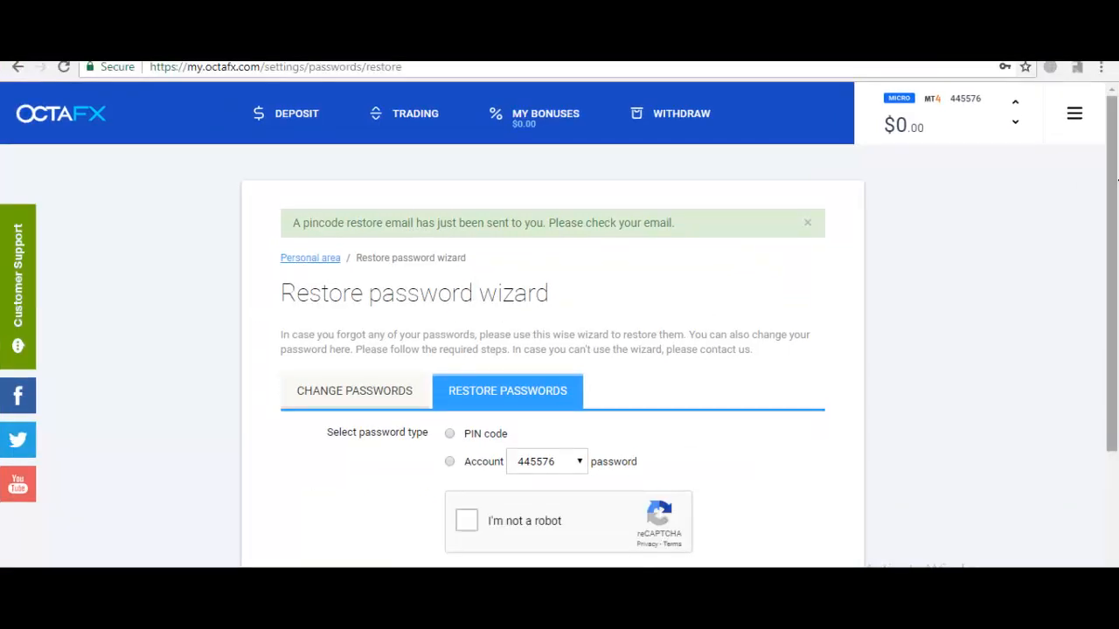
pyautogui.moveTo(1116, 179); pyautogui.dragTo(1116, 287)
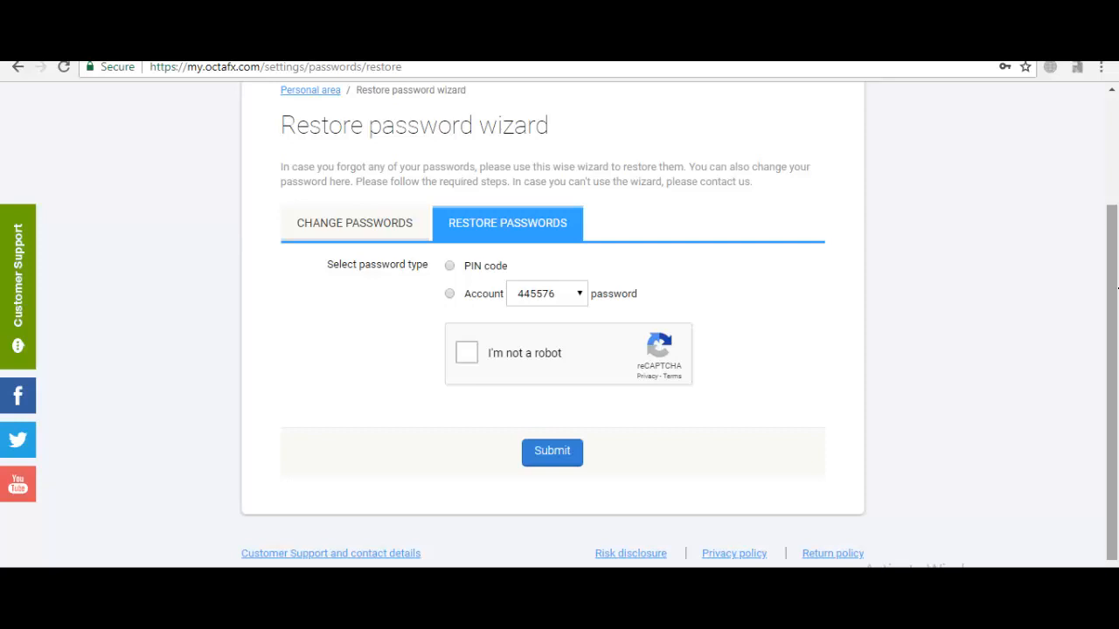
pyautogui.click(451, 294)
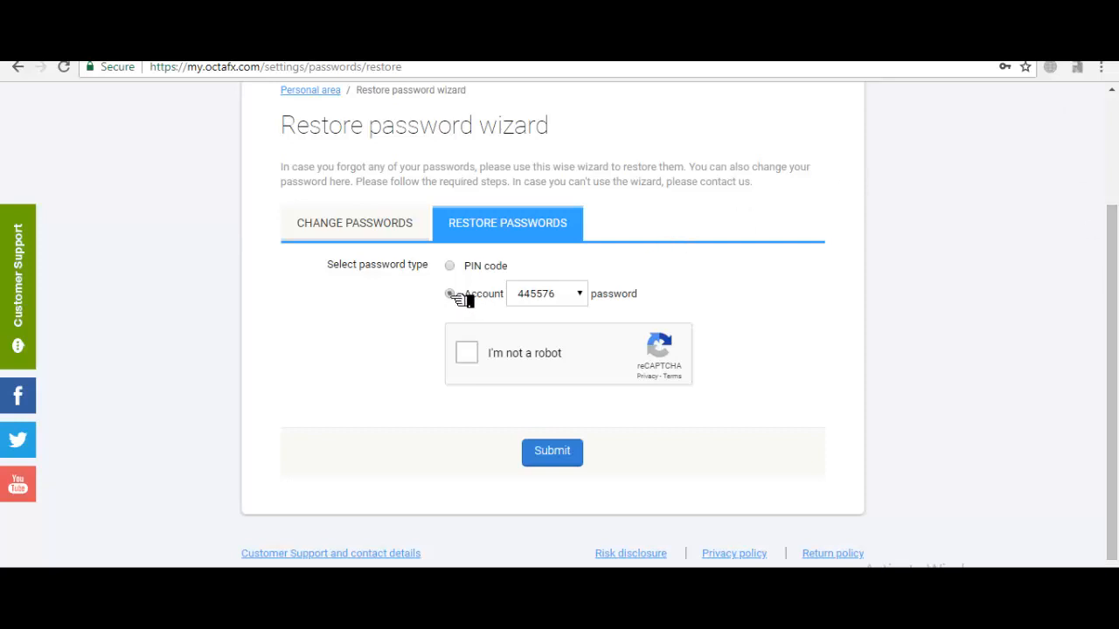
pyautogui.click(542, 297)
pyautogui.click(540, 299)
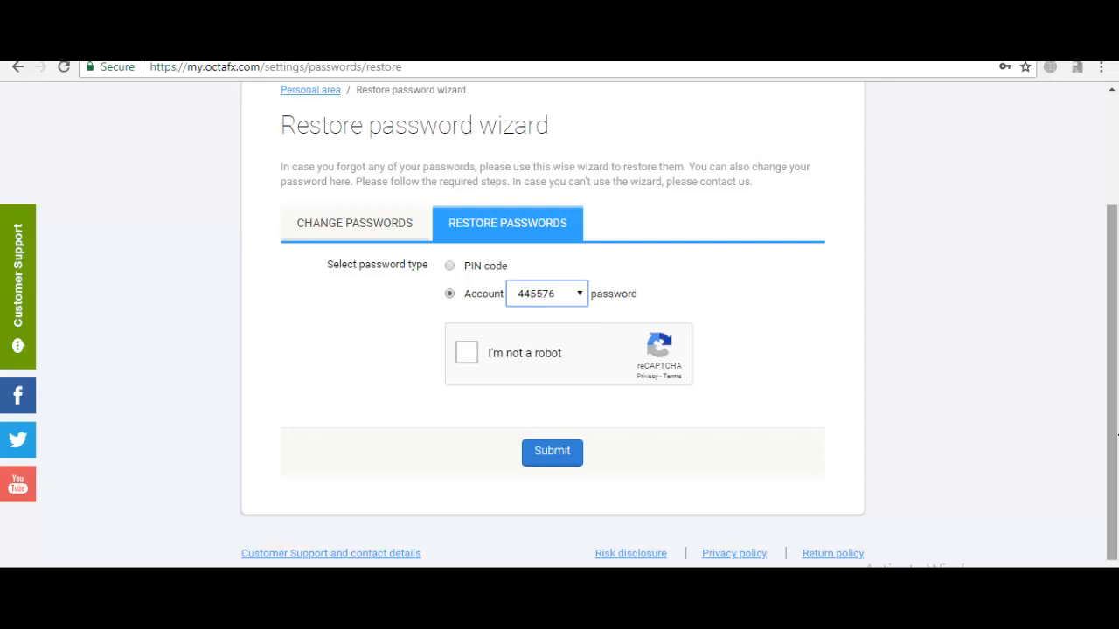
# Step: Open the Open new real account page from the trading accounts section of the personal area
pyautogui.moveTo(1112, 352); pyautogui.dragTo(1112, 236)
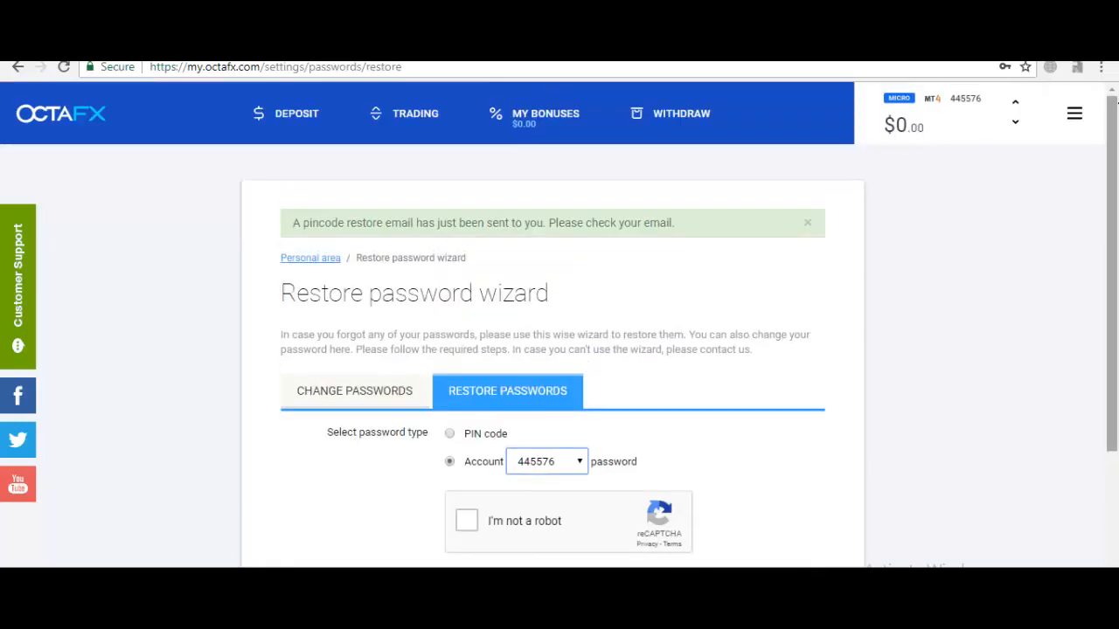
pyautogui.click(1093, 117)
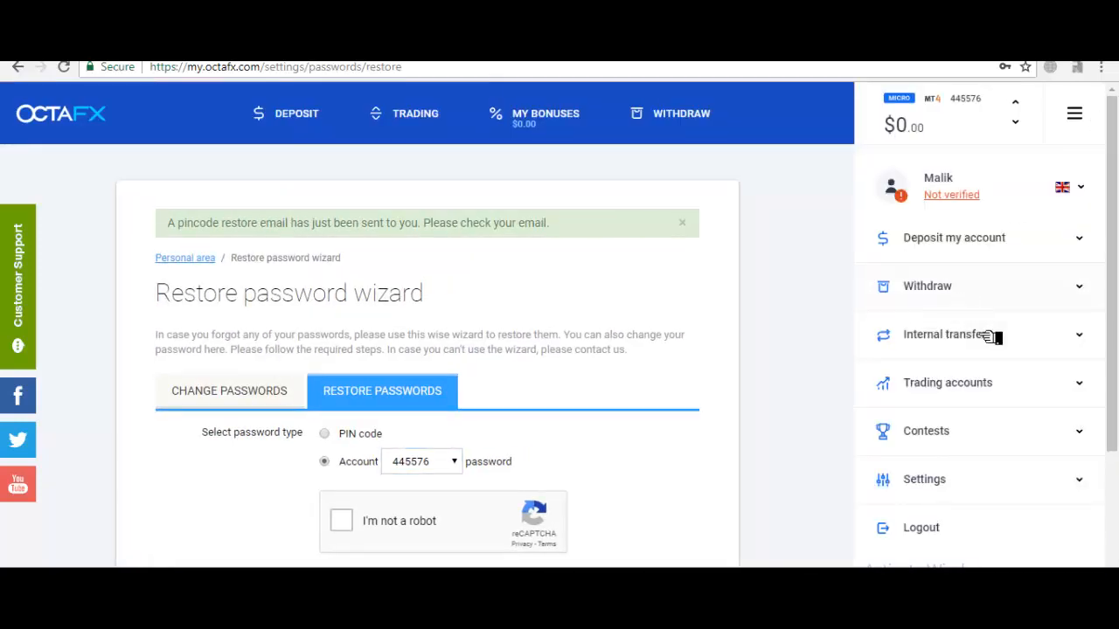
pyautogui.click(966, 385)
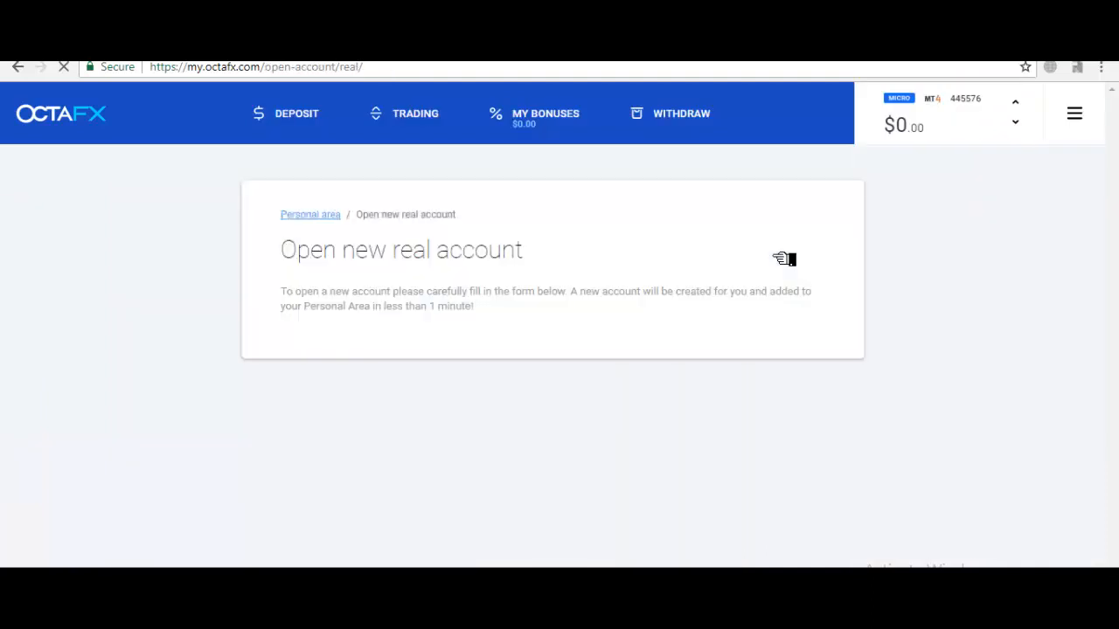
# Step: Set Islamic to ON and open a real MetaTrader 4 Micro account in USD with 1:500 leverage and fixed spread OFF
pyautogui.scroll(-4, 918, 352)
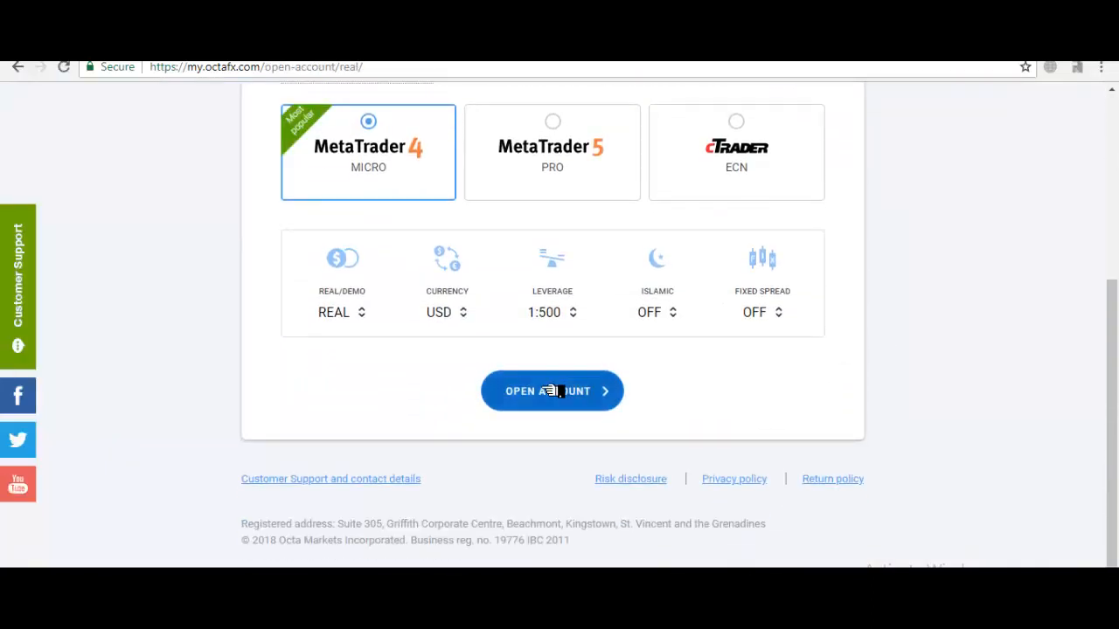
pyautogui.click(681, 309)
pyautogui.click(657, 315)
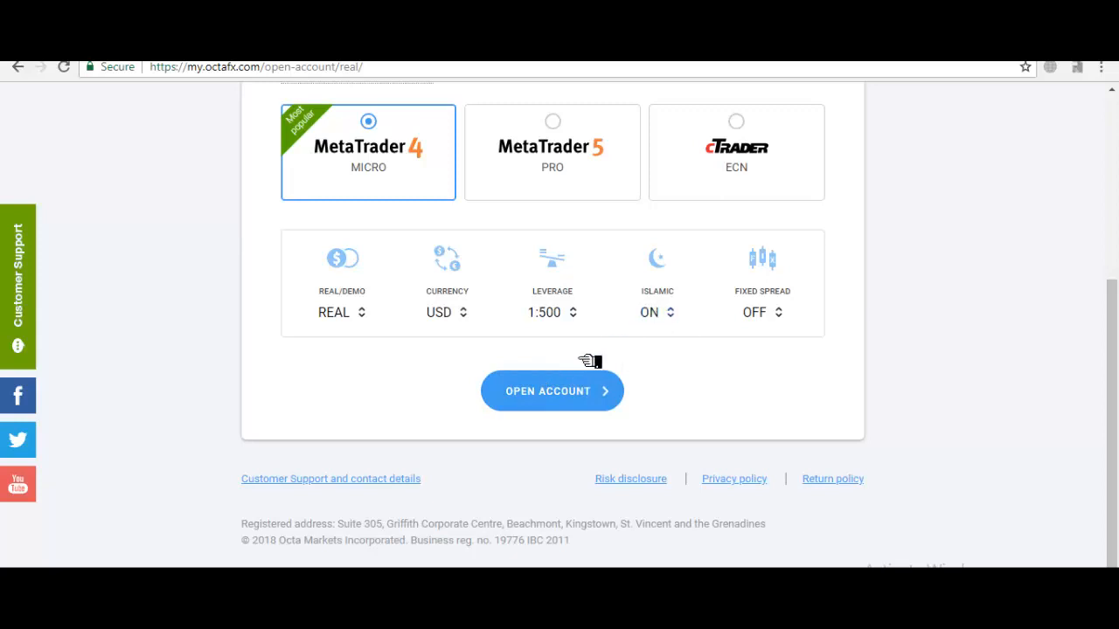
pyautogui.click(570, 385)
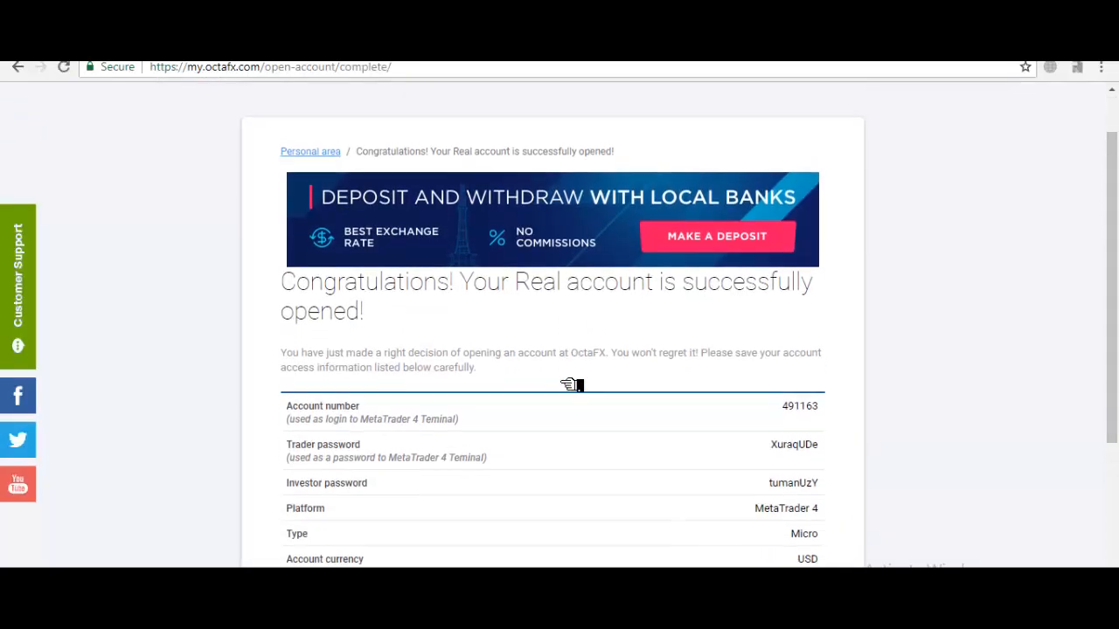
# Step: Return to the Change passwords page in the account settings and switch the wizard to Restore passwords
pyautogui.click(1074, 113)
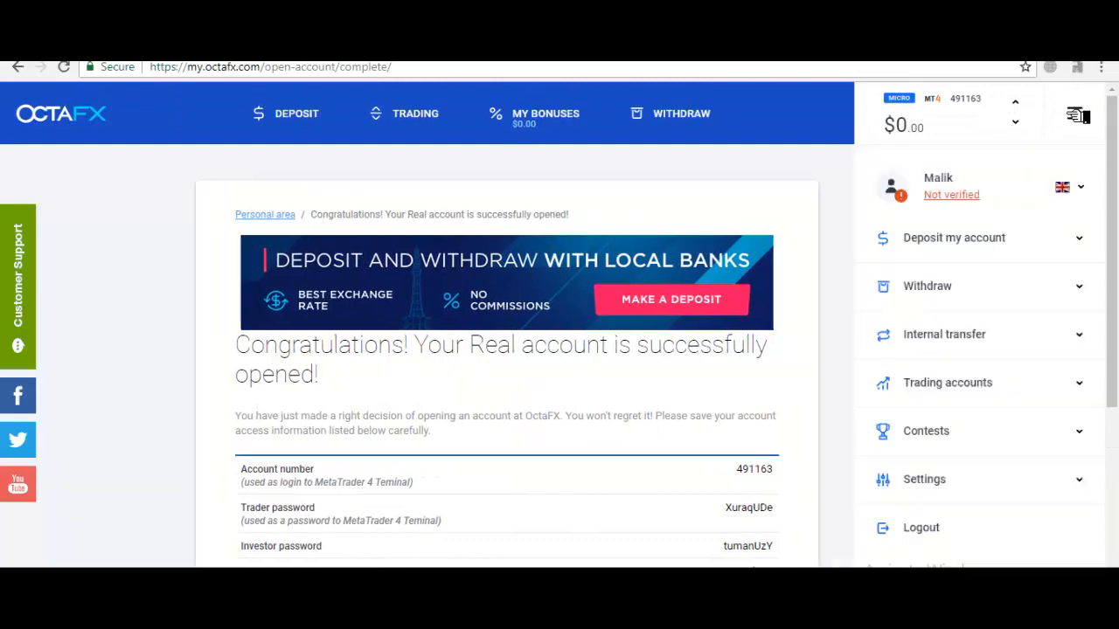
pyautogui.click(938, 486)
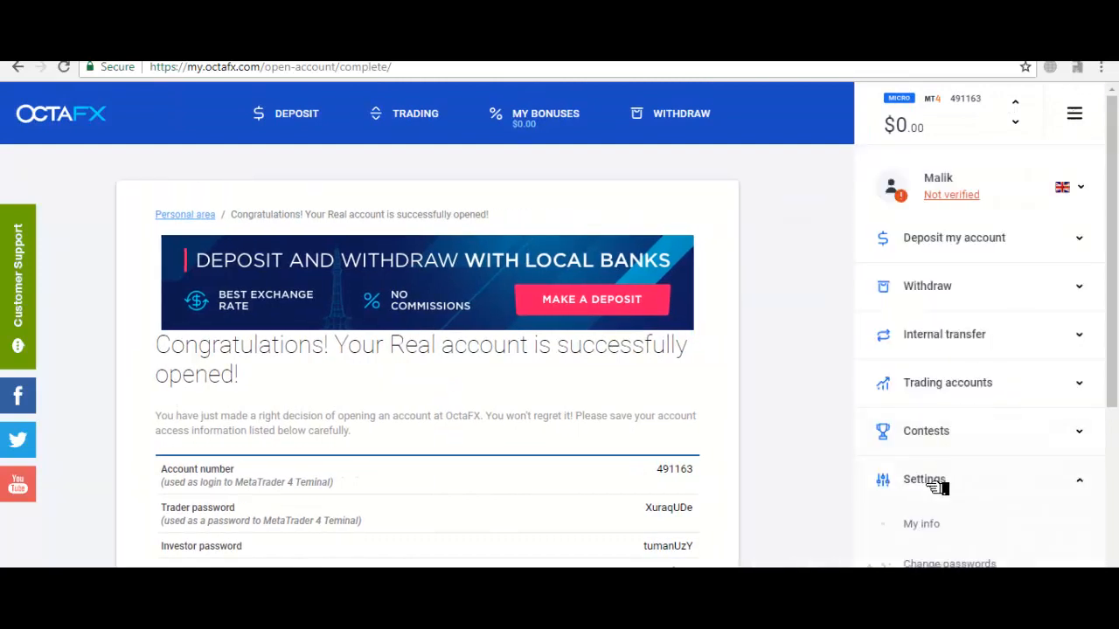
pyautogui.click(949, 562)
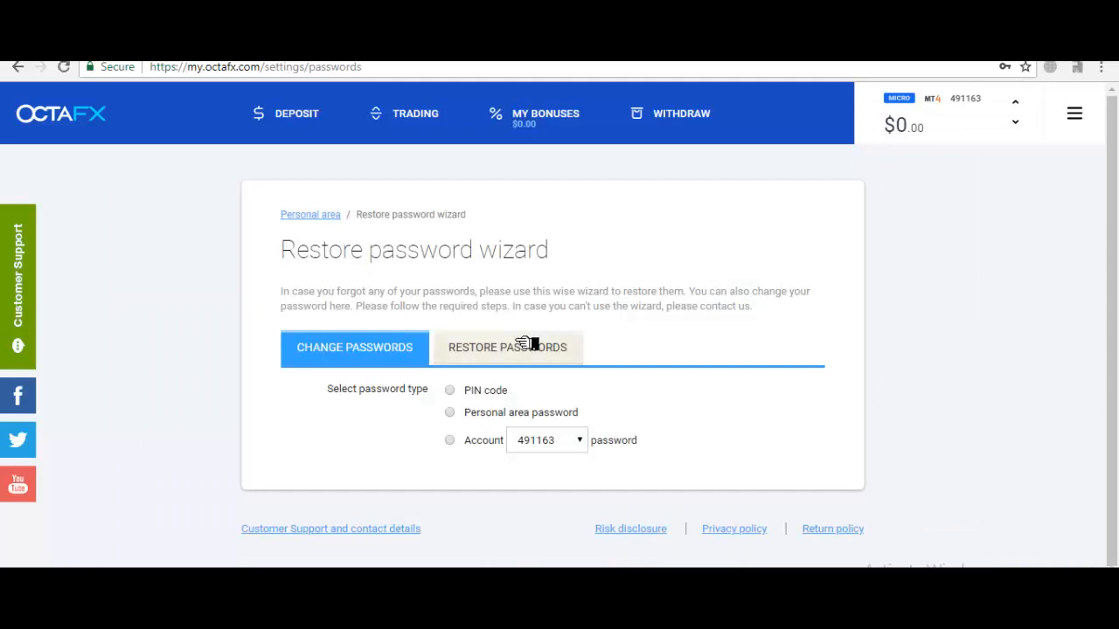
pyautogui.click(529, 343)
# Step: Choose the older, first-listed trading account and select its account password as the type to restore
pyautogui.click(559, 422)
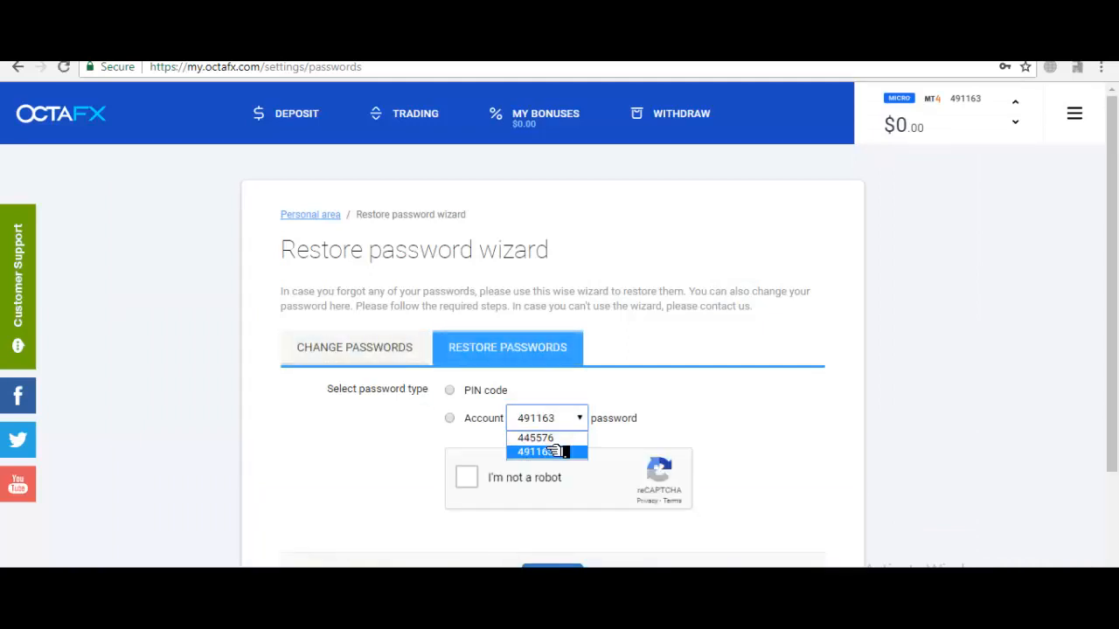
pyautogui.click(543, 438)
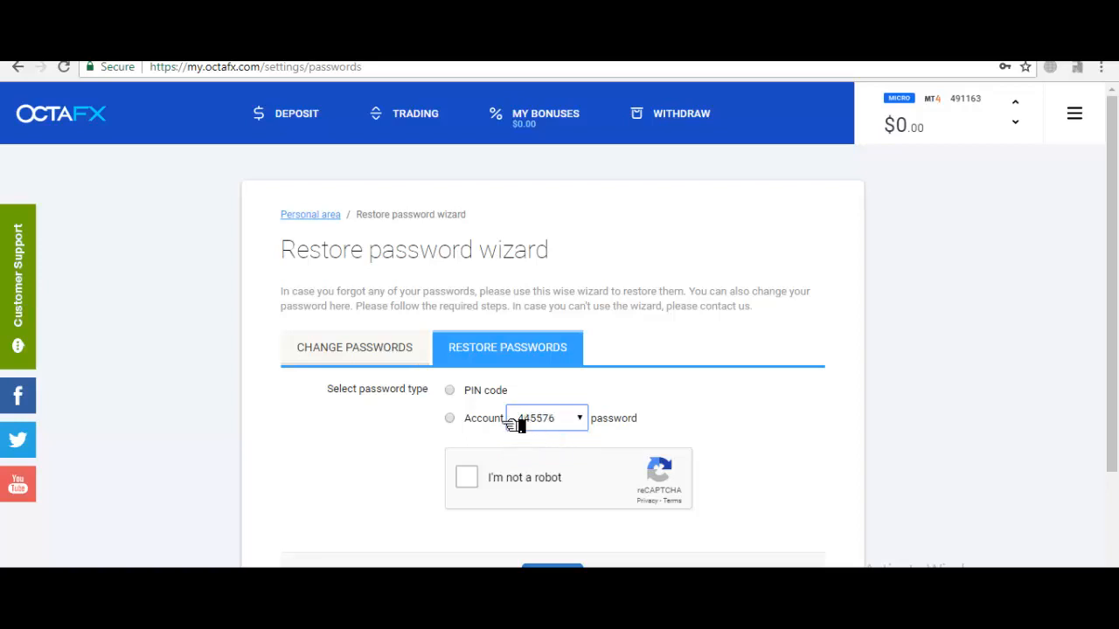
pyautogui.click(464, 423)
# Step: Complete the reCAPTCHA by selecting and verifying the four images with cars, submit the account password restore request, and maximize the browser window again
pyautogui.click(481, 482)
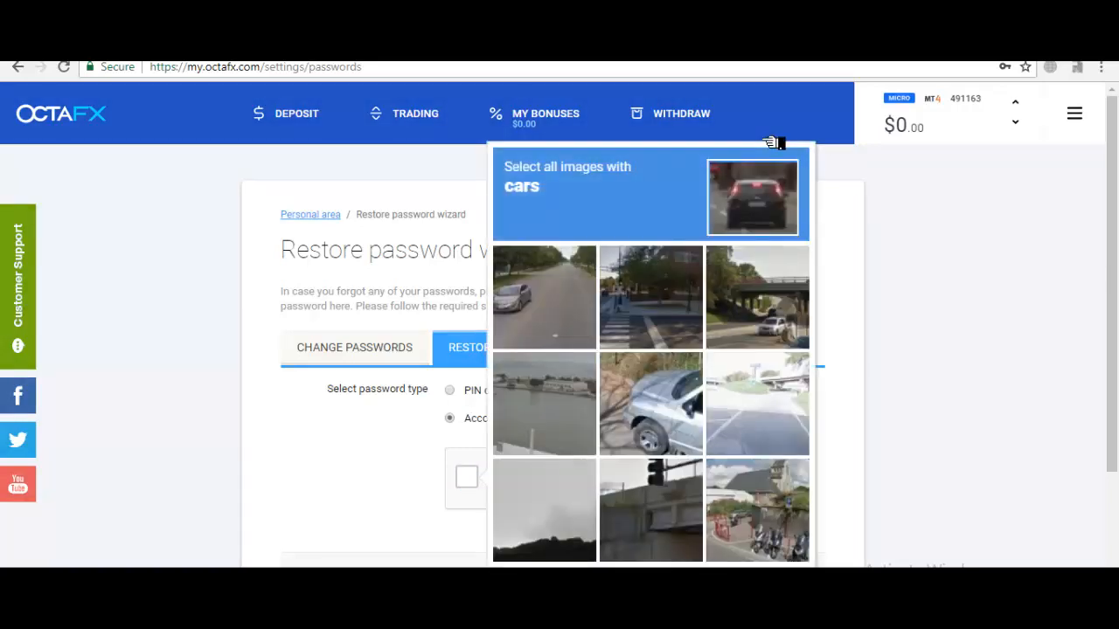
pyautogui.moveTo(1113, 209); pyautogui.dragTo(1117, 283)
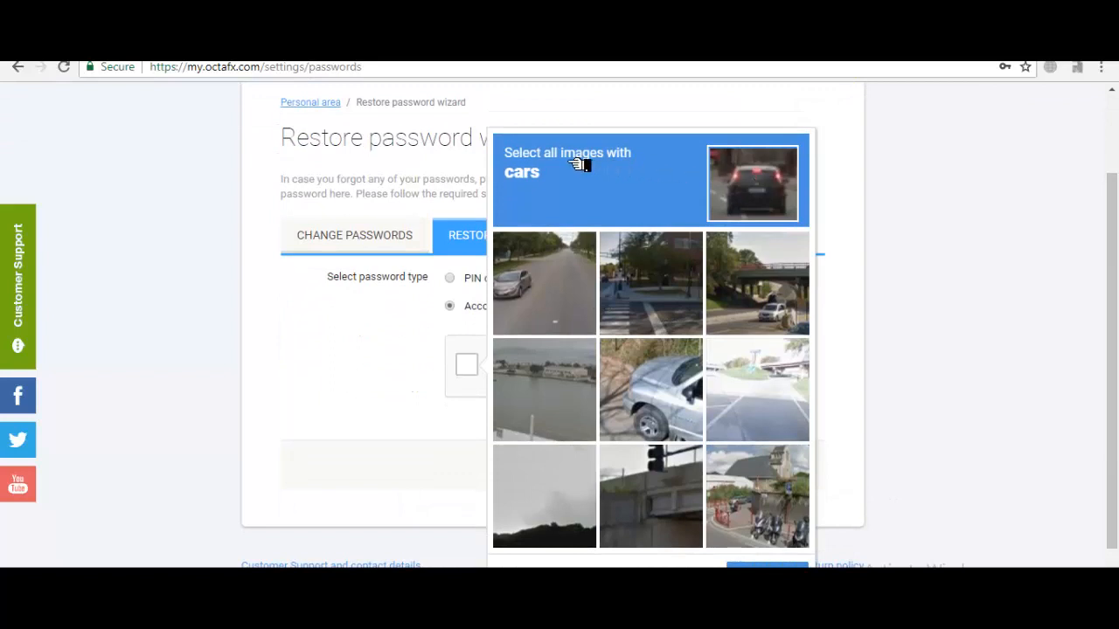
pyautogui.click(564, 260)
pyautogui.click(744, 280)
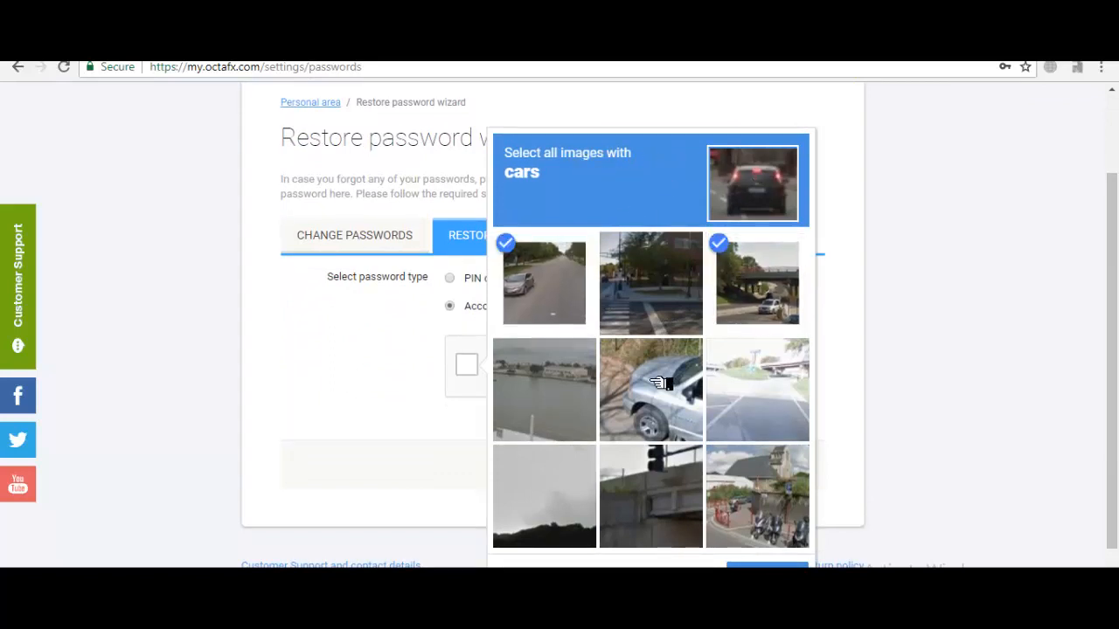
pyautogui.click(661, 383)
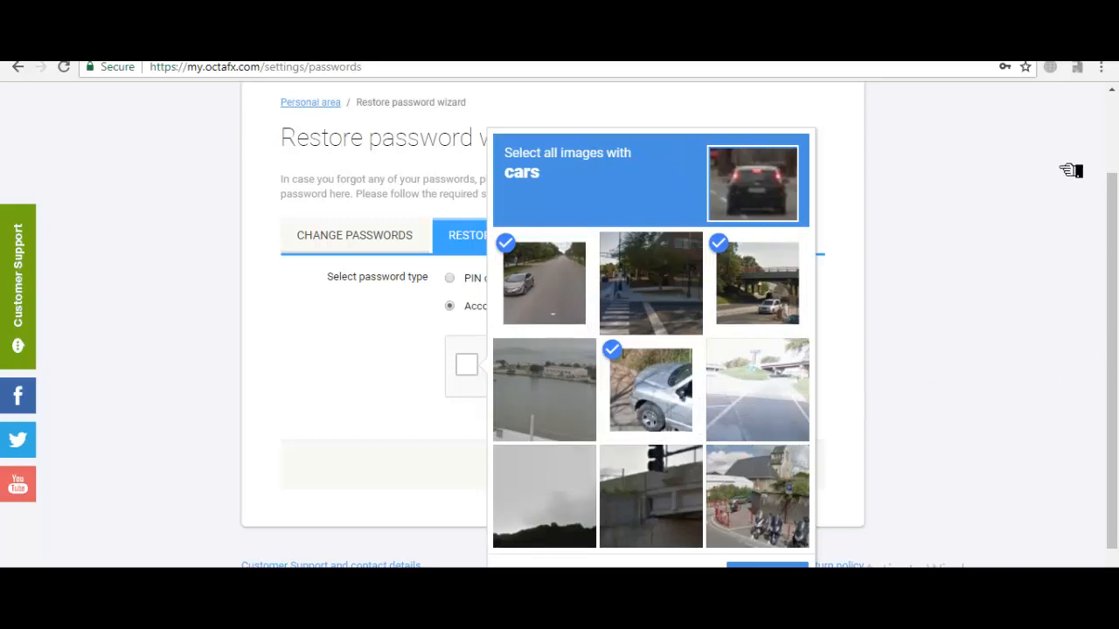
pyautogui.click(1071, 33)
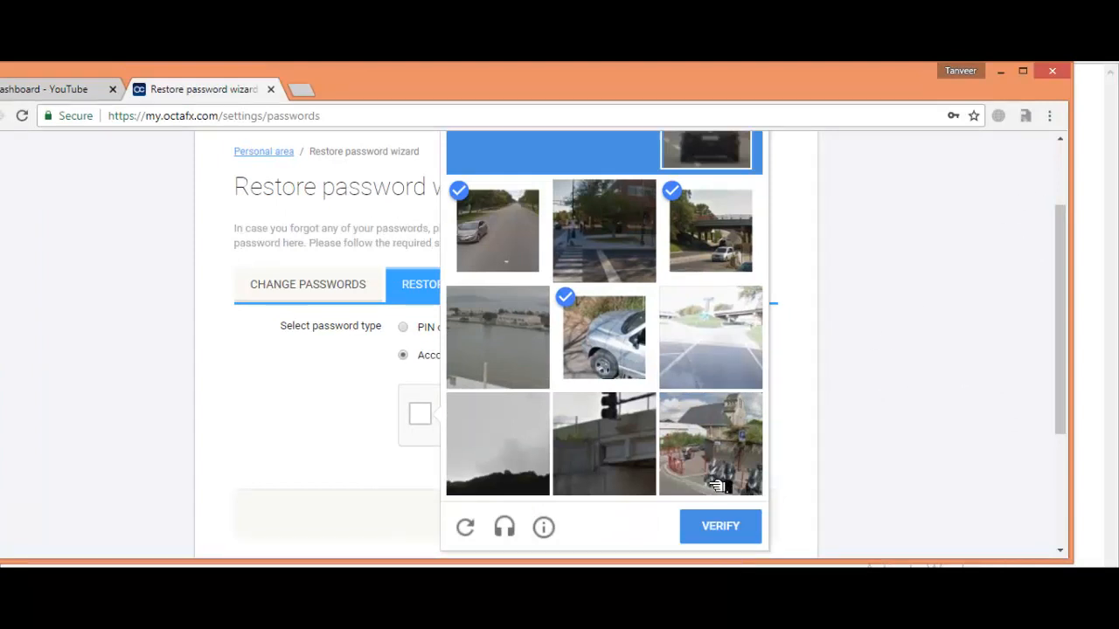
pyautogui.click(710, 455)
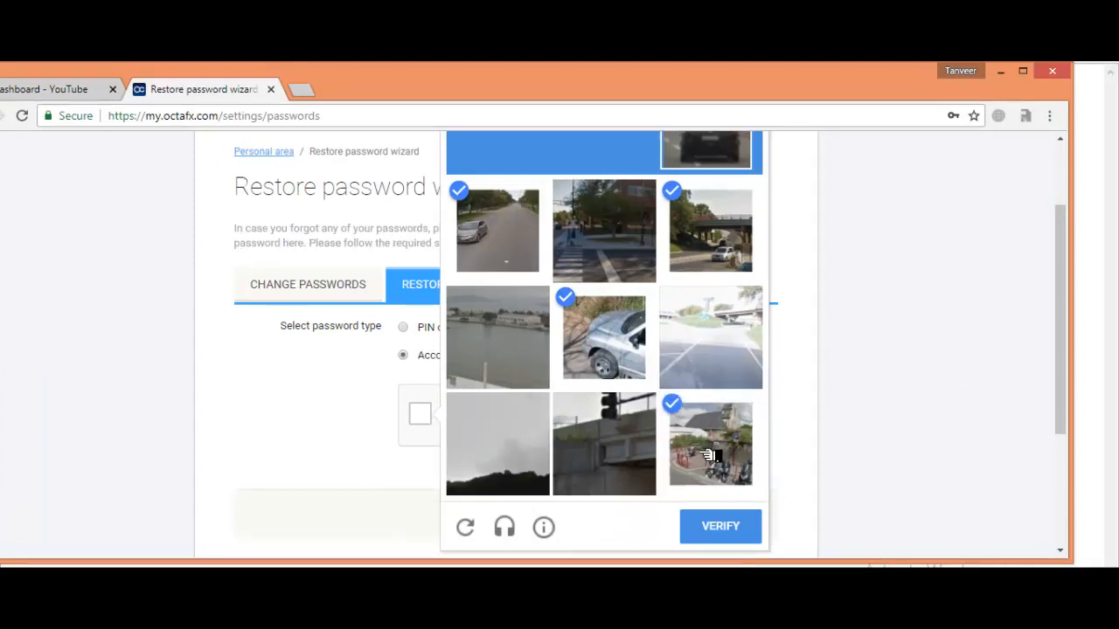
pyautogui.click(725, 523)
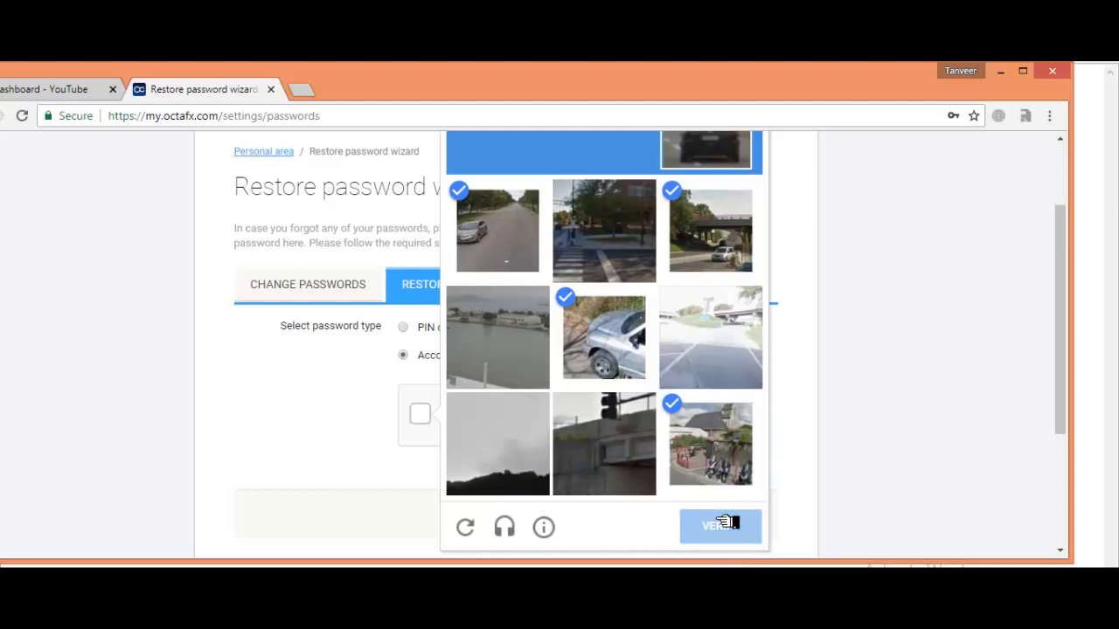
pyautogui.click(493, 519)
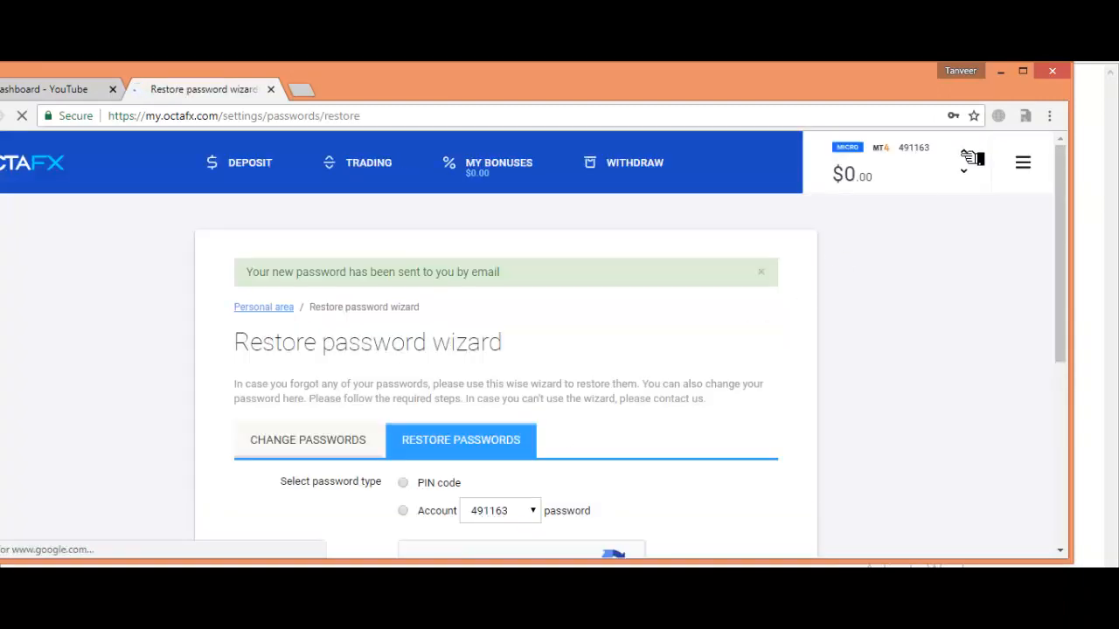
pyautogui.click(1023, 71)
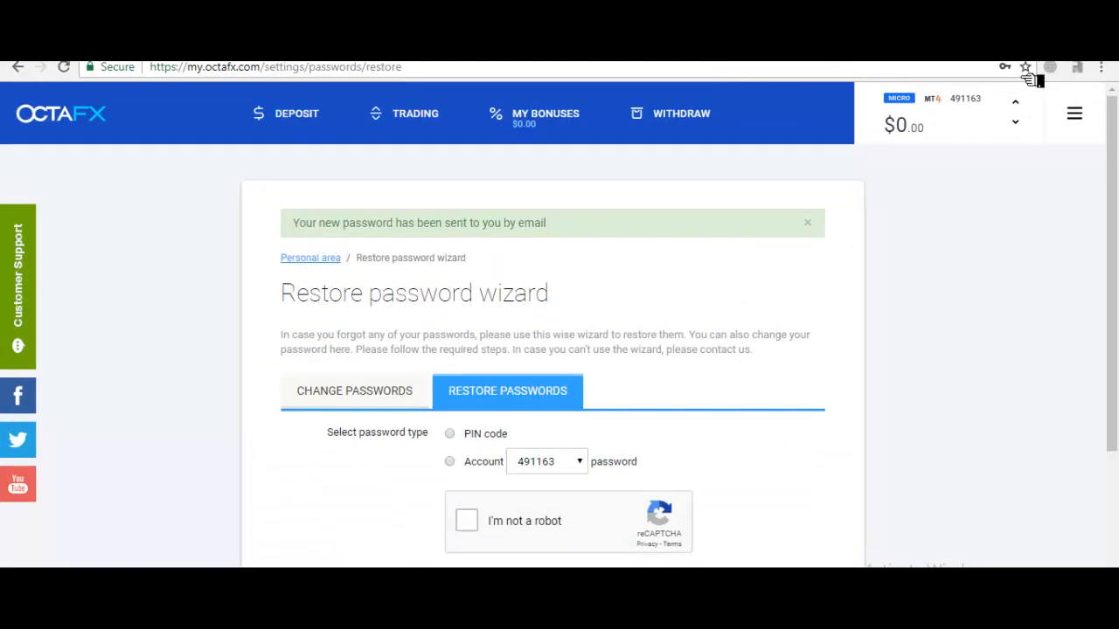